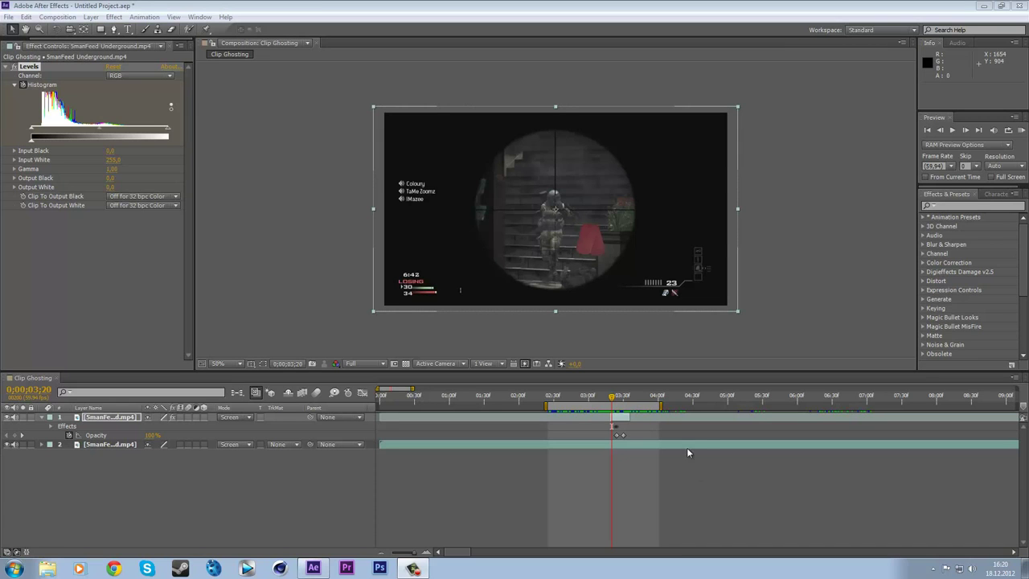
- Move the Clip Ghosting playhead to a slightly later frame of the clip
mouse_move(612, 398)
mouse_down()
mouse_move(630, 402)
mouse_move(611, 402)
mouse_move(611, 426)
mouse_up()
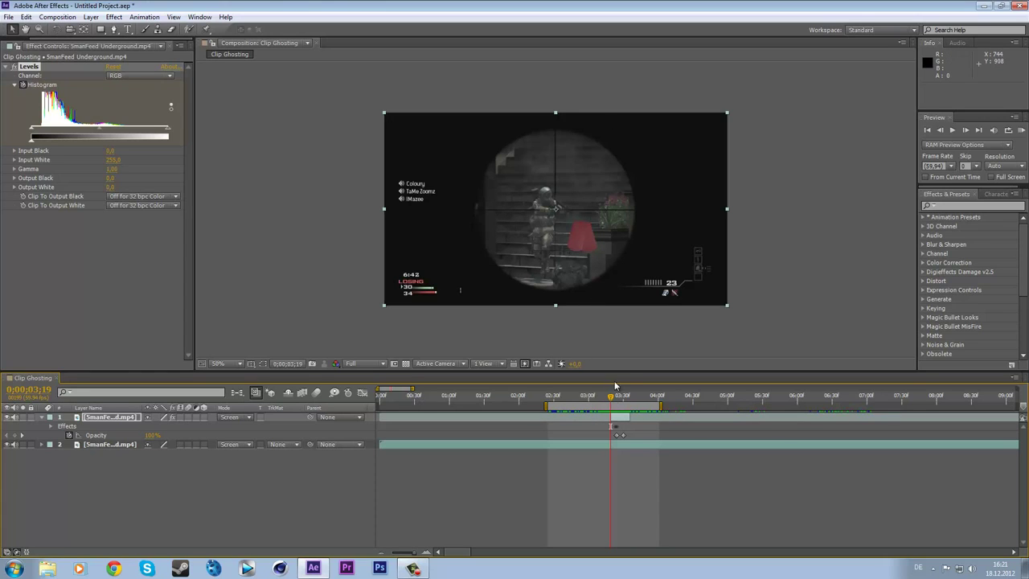
- Create a new composition from the SmanFeed Underground.mp4 gameplay footage
click(16, 46)
click(31, 152)
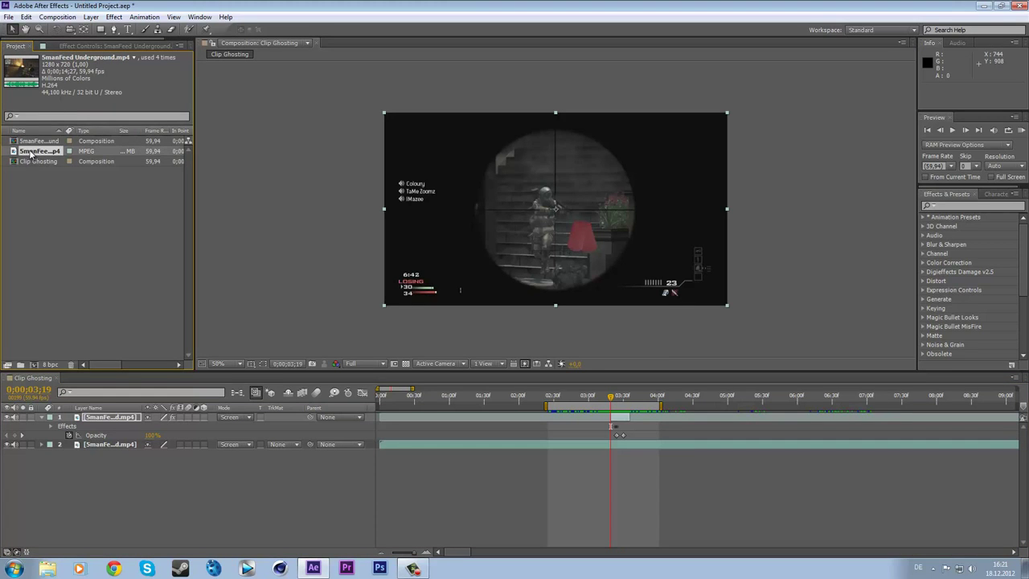
drag(30, 151, 20, 364)
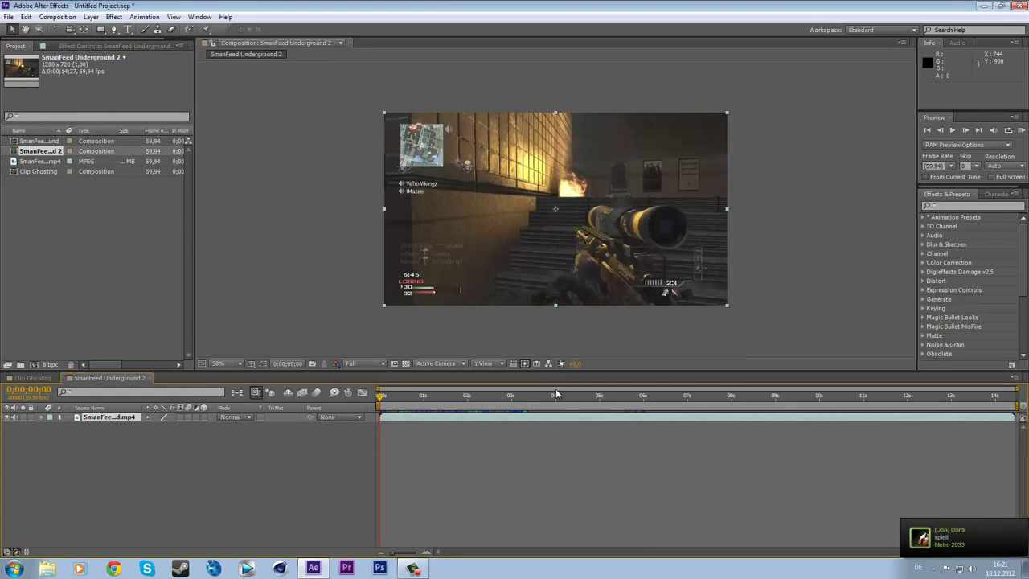
- Start the work area at 0;00;02;32 and trim the comp to it, leaving 0;00;11;55
click(384, 397)
drag(383, 398, 491, 397)
key(b)
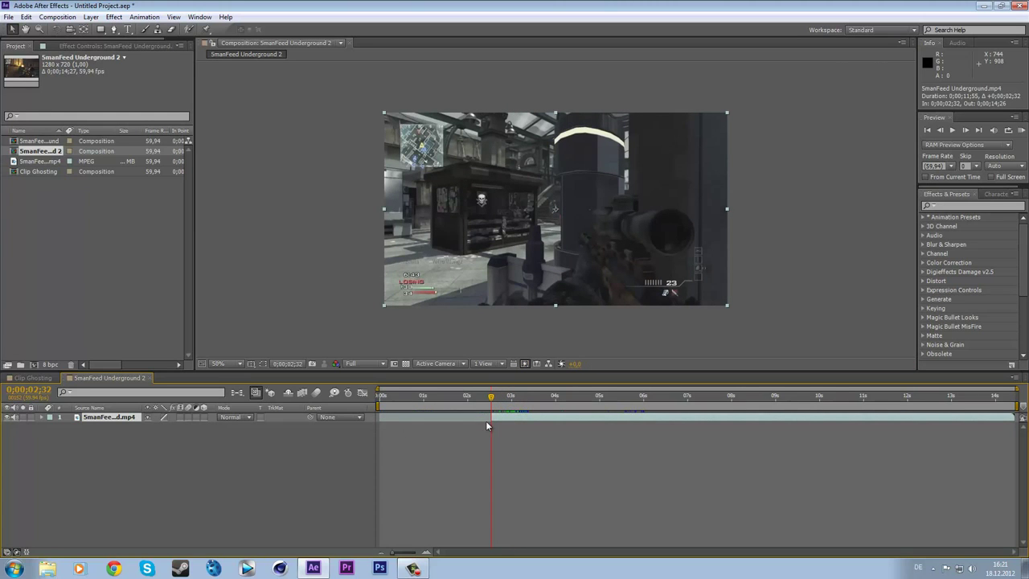
click(515, 400)
right_click(515, 402)
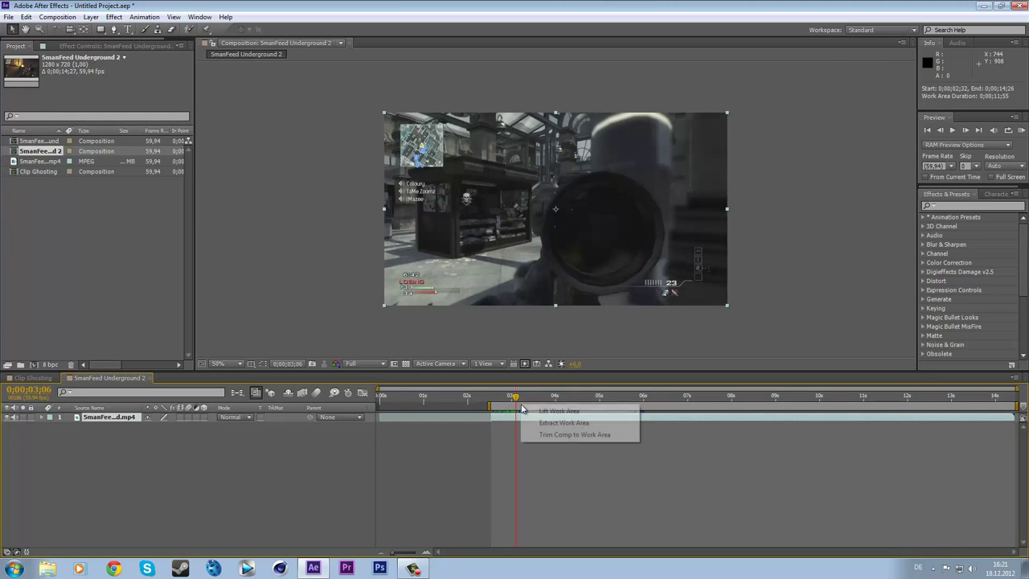
click(563, 436)
click(405, 400)
drag(404, 402, 432, 396)
- Apply the Twixtor effect to the gameplay layer
click(943, 206)
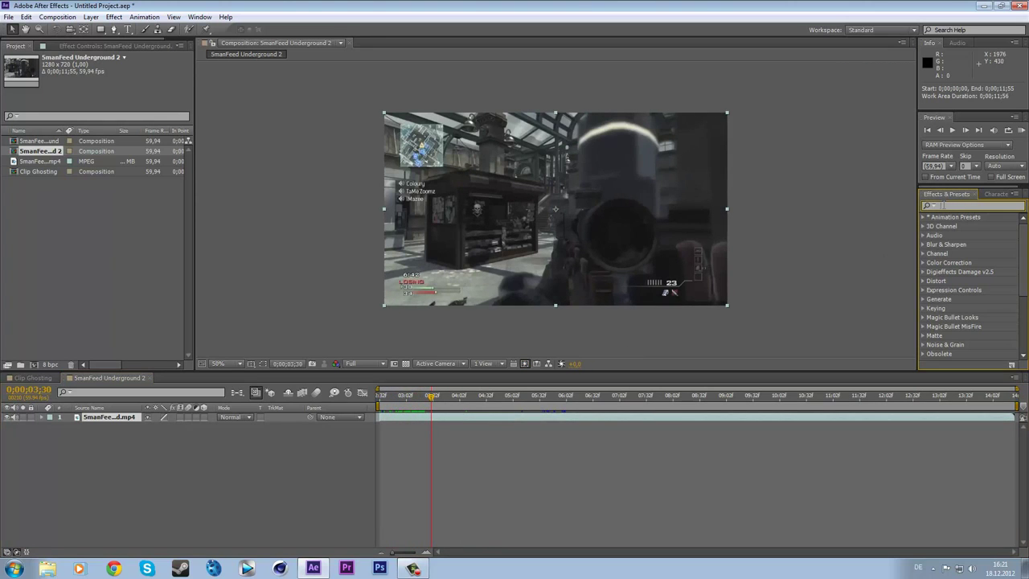
text(twixtor)
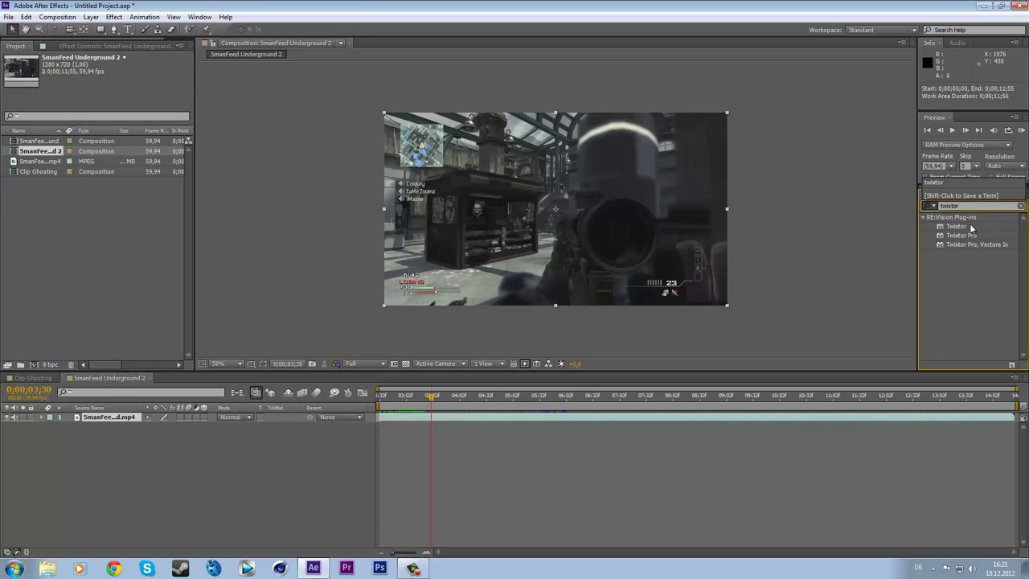
drag(972, 229, 401, 415)
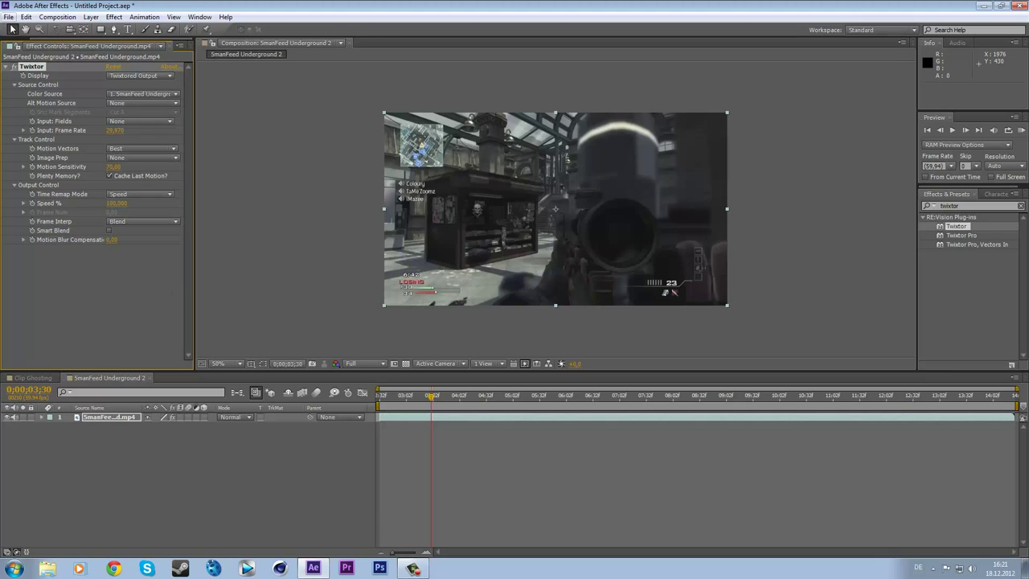
- Set Twixtor's Input Frame Rate to 59,94
click(32, 378)
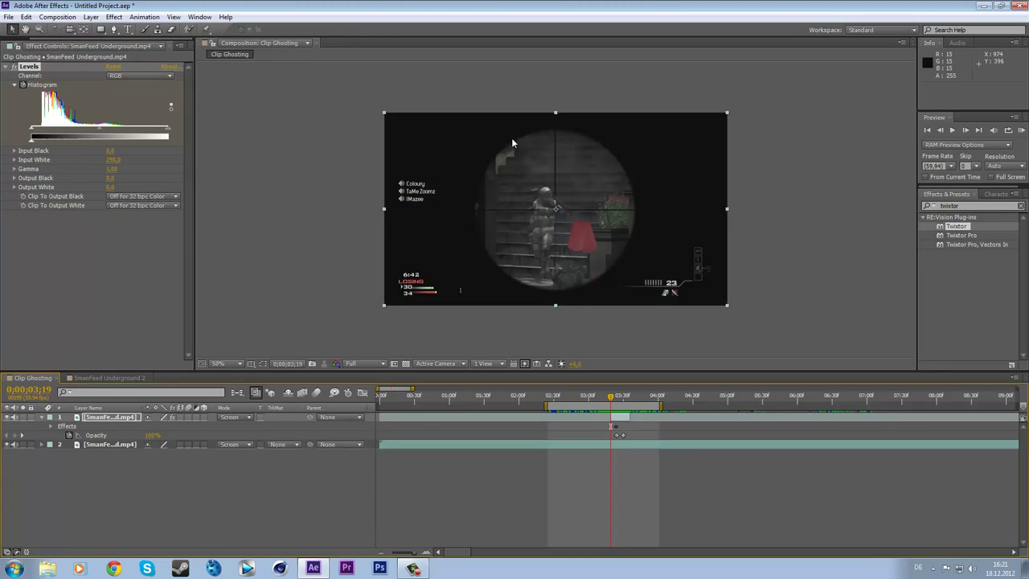
click(117, 377)
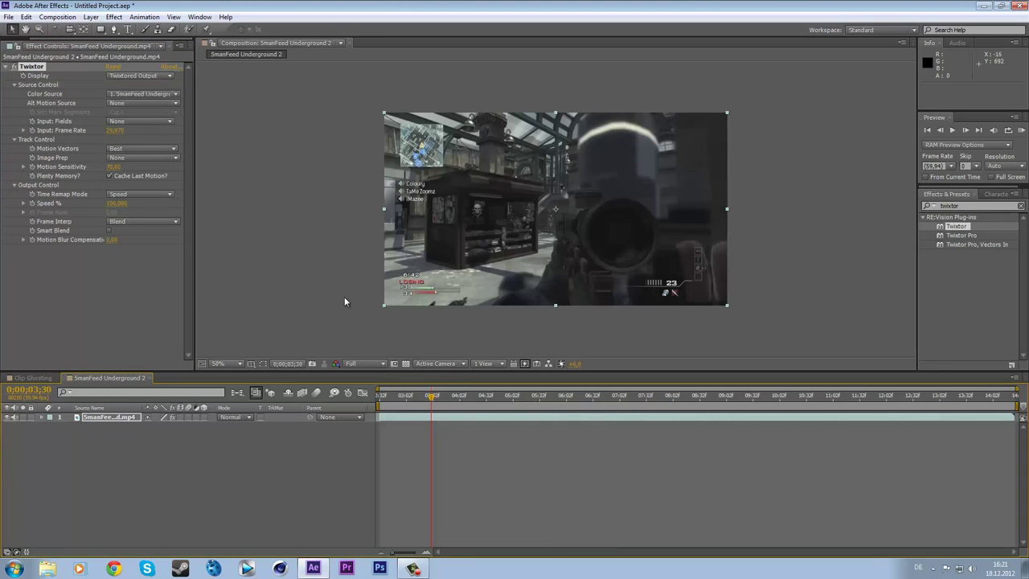
click(115, 130)
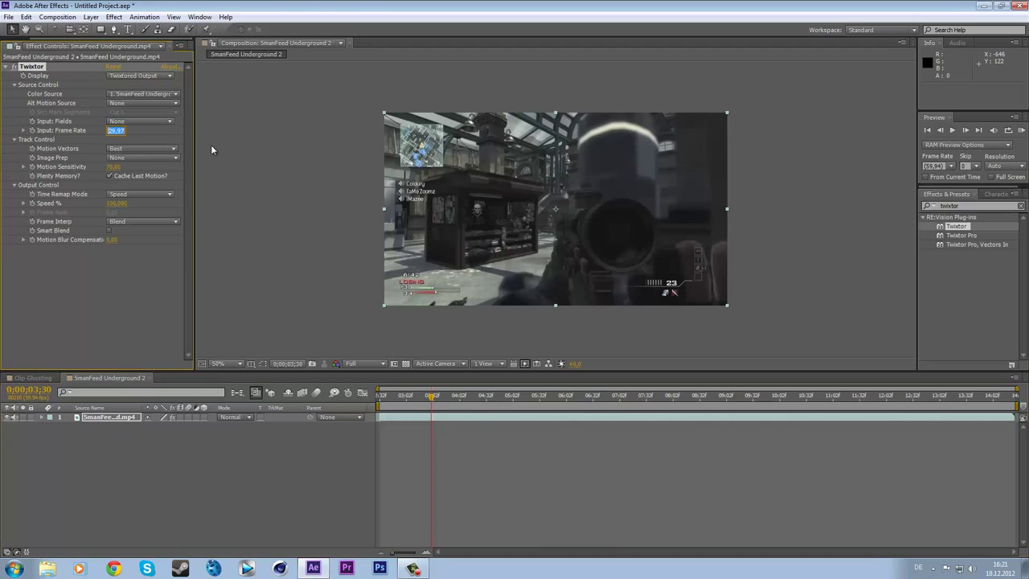
text(59,94)
key(Return)
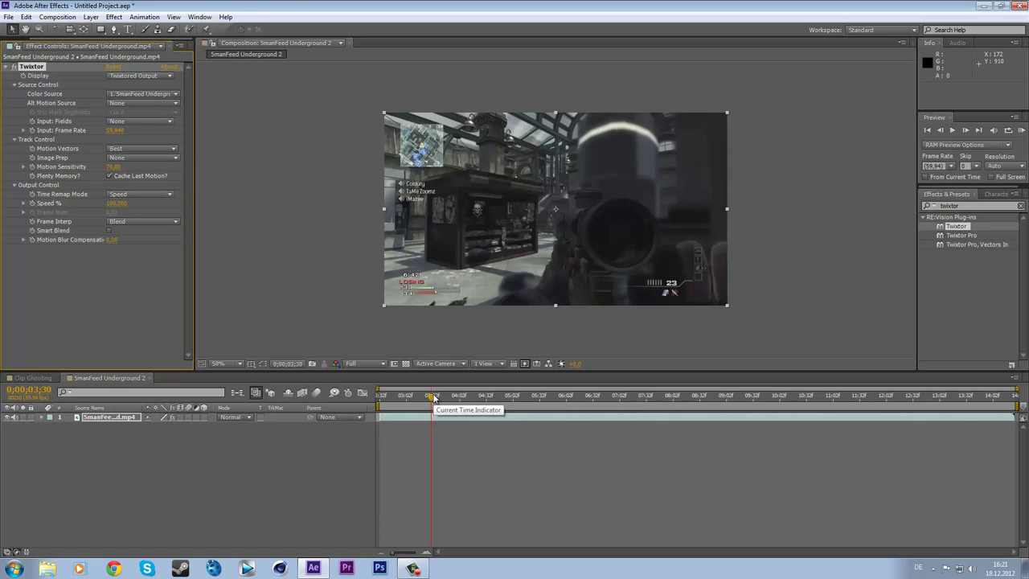
- Keyframe Twixtor's Speed % so it drops from 100 to 5 a few frames later
click(33, 203)
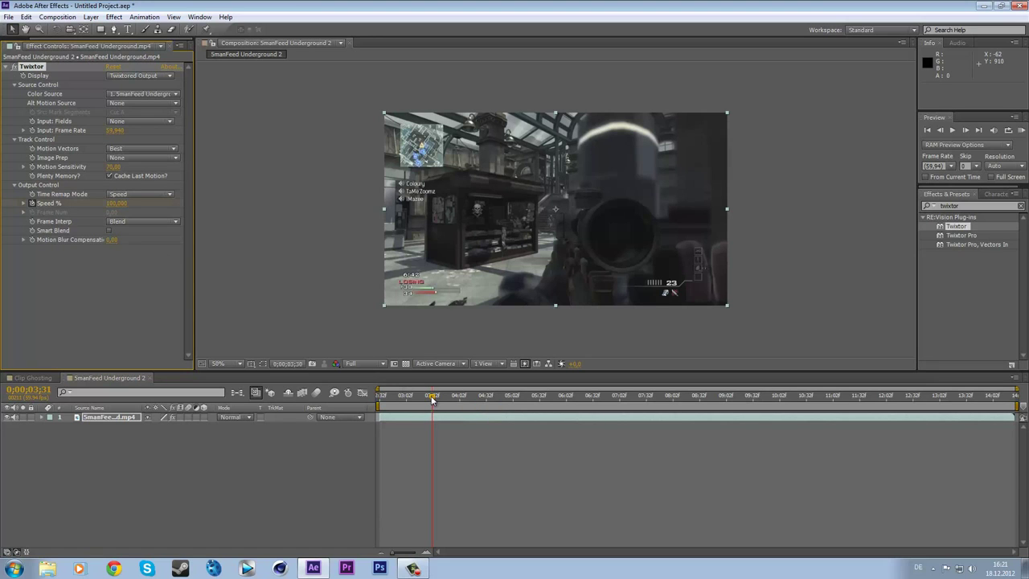
drag(432, 400, 438, 399)
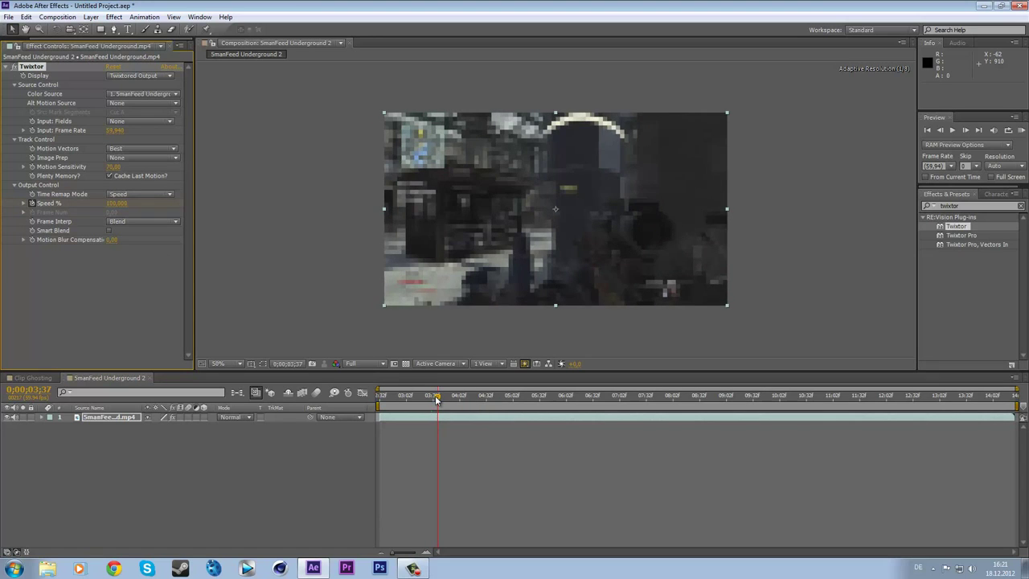
click(116, 203)
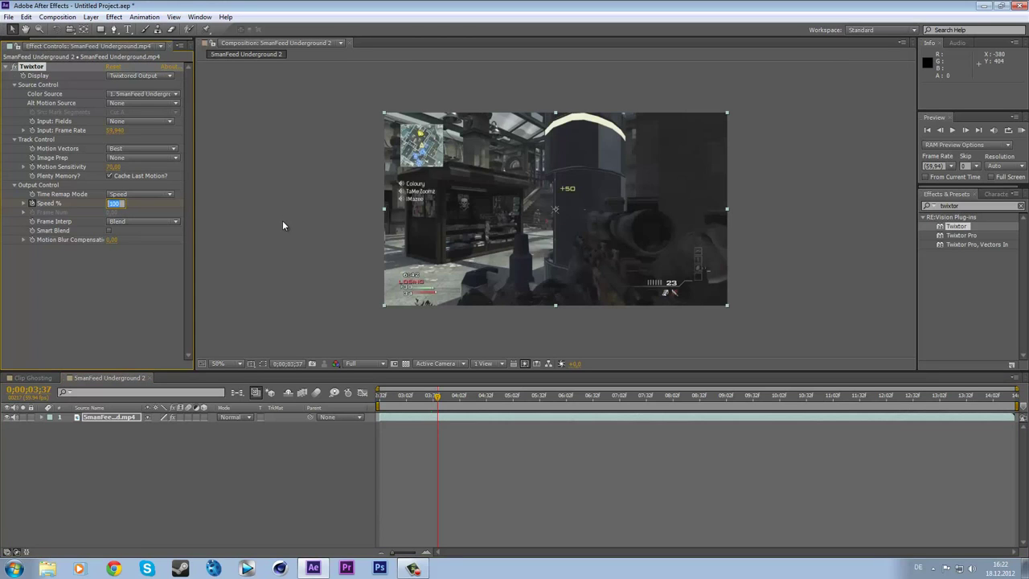
key(Return)
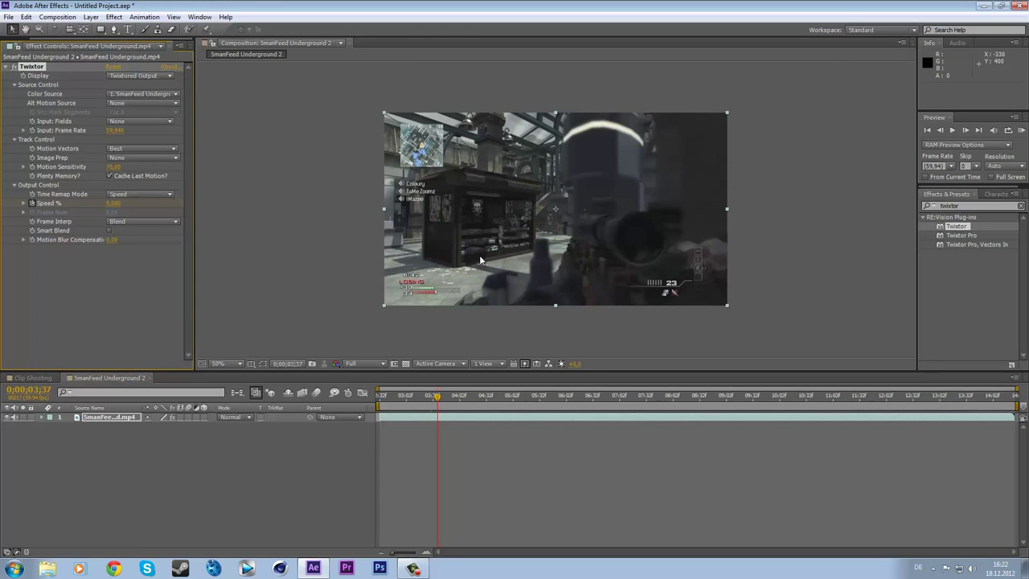
mouse_move(438, 399)
mouse_down()
mouse_move(416, 399)
mouse_move(471, 399)
mouse_move(438, 399)
mouse_up()
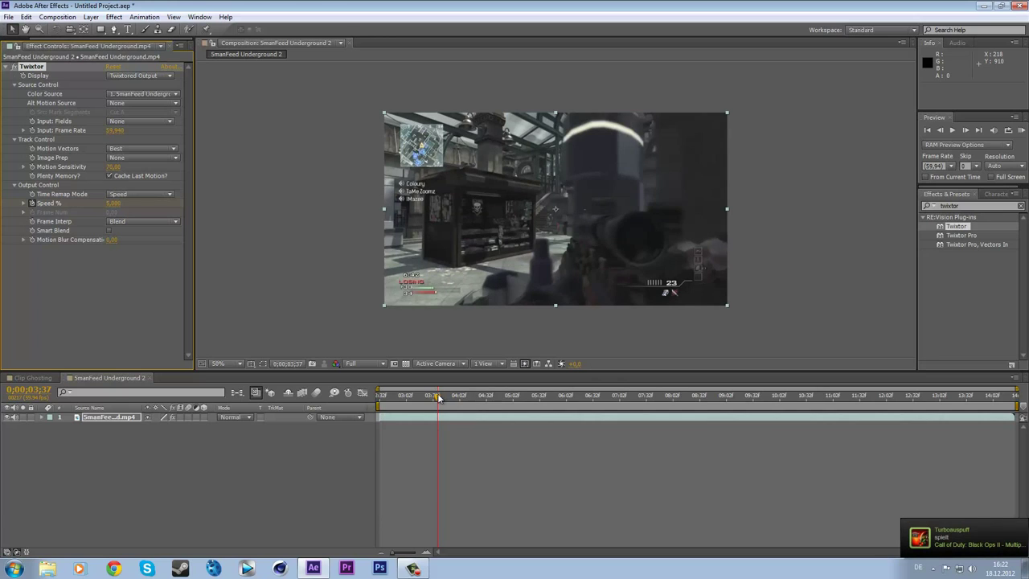
- Reveal the layer's Speed % keyframes and duplicate the Twixtor gameplay layer
click(112, 416)
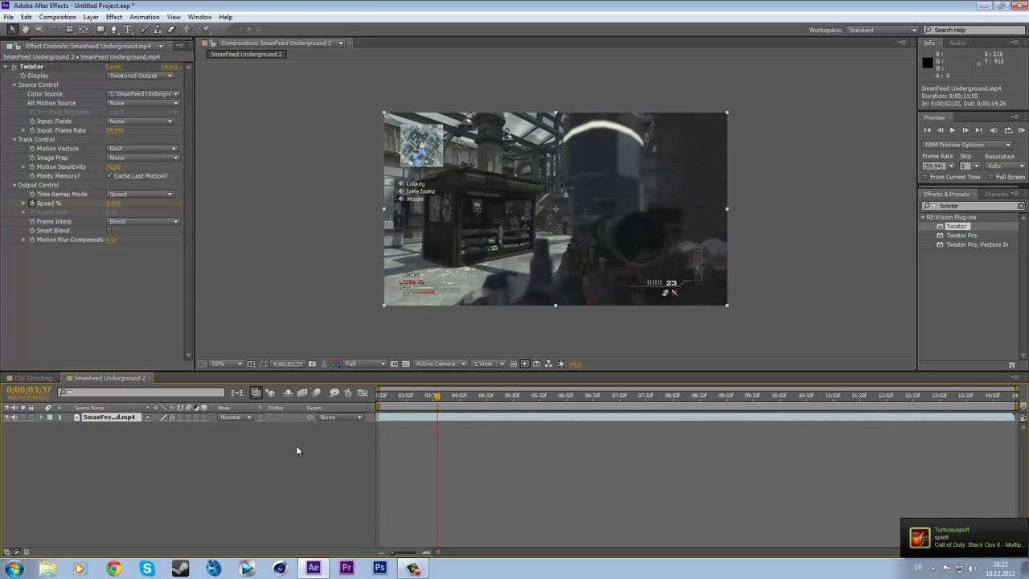
key(u)
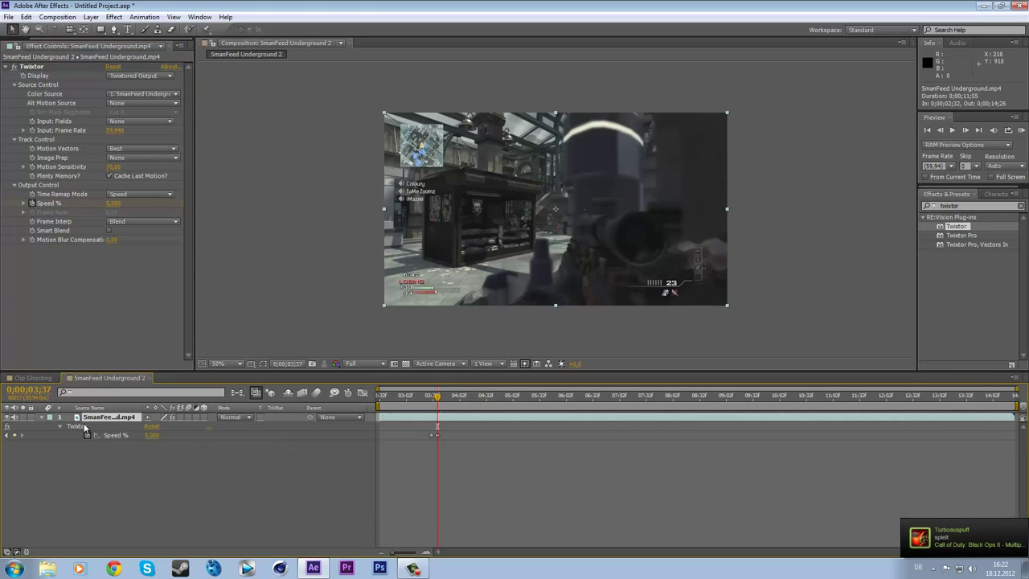
click(433, 398)
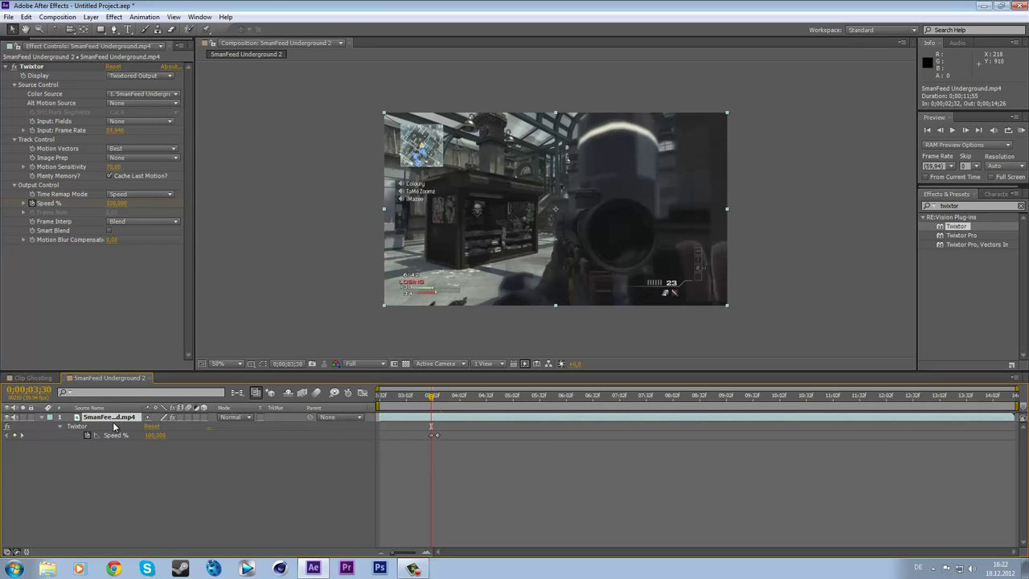
key(ctrl+d)
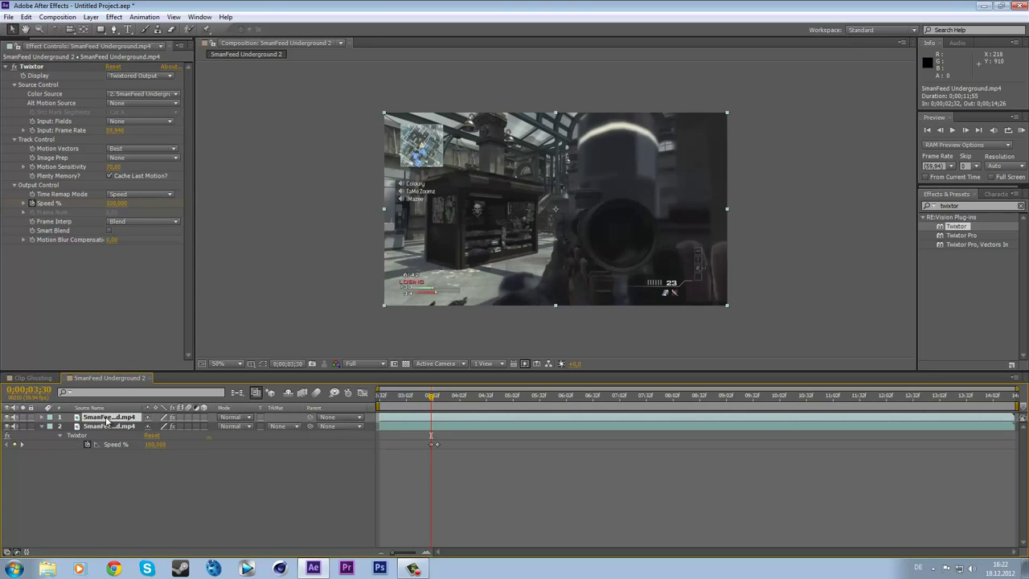
- Collapse the Twixtor settings, clear the effects search, and select the top duplicate layer
click(6, 66)
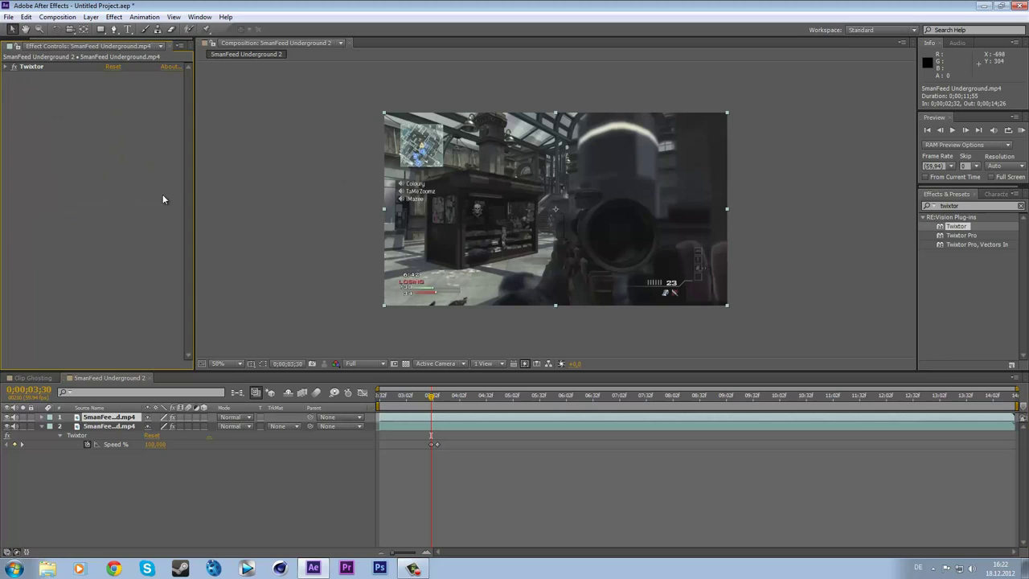
click(260, 477)
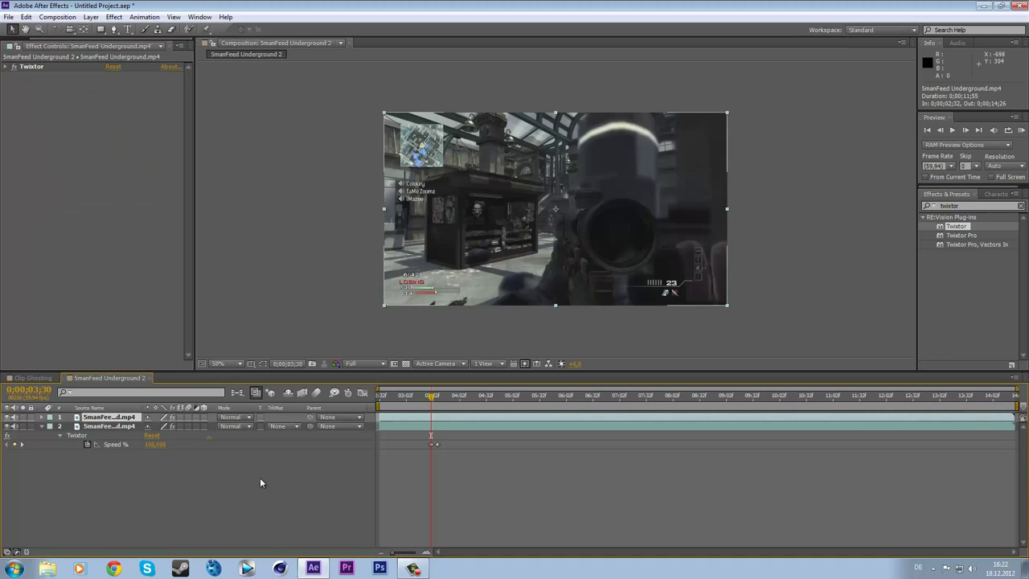
click(1022, 206)
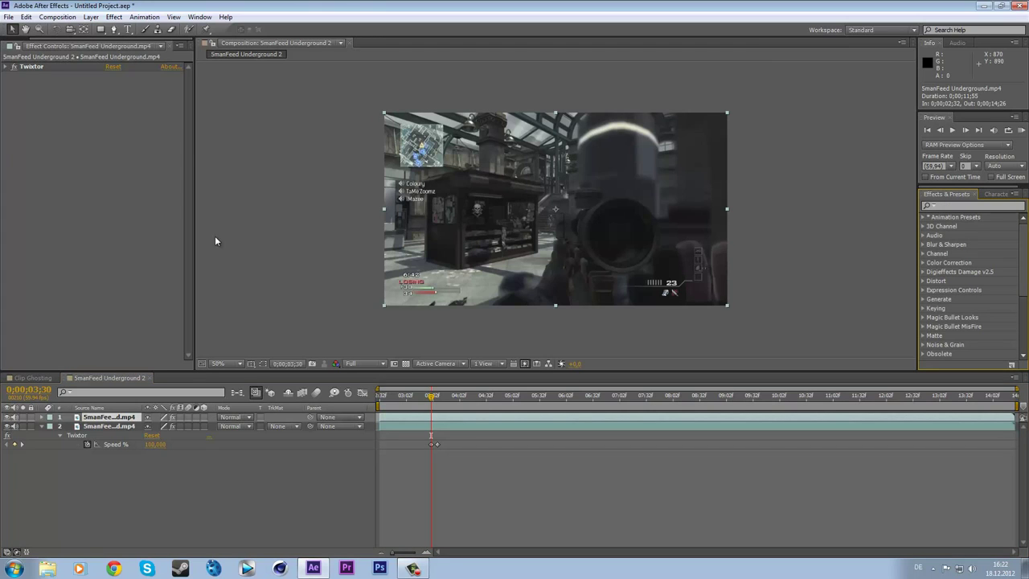
click(12, 68)
click(6, 68)
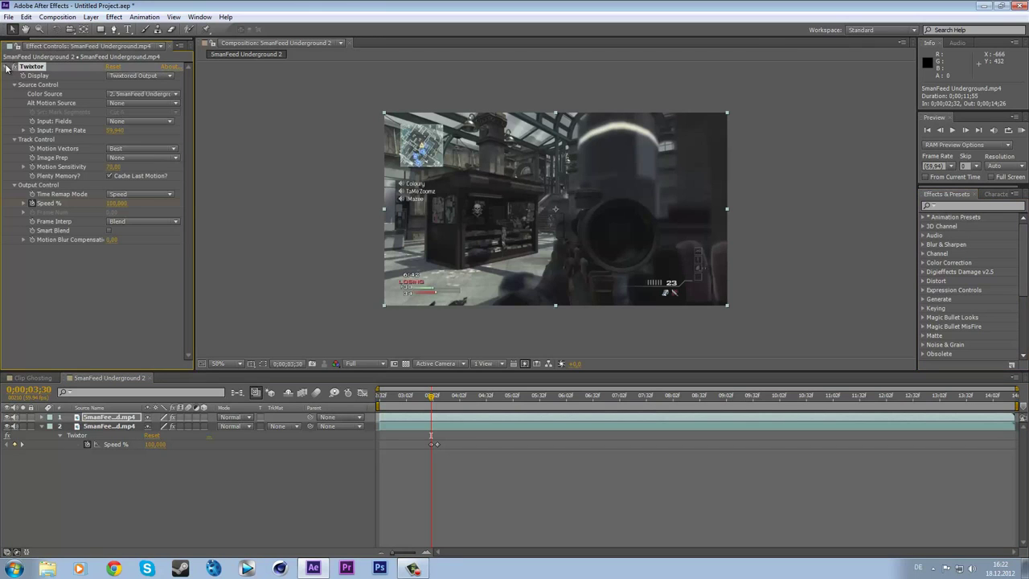
click(6, 68)
click(109, 420)
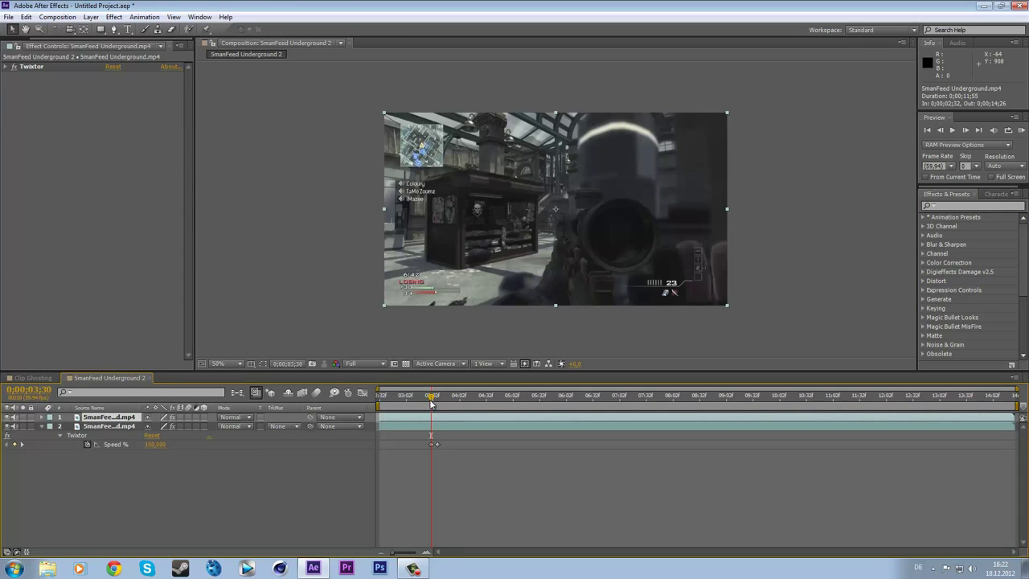
- Trim the top clip's in-point to 0;00;03;20
drag(431, 404, 424, 402)
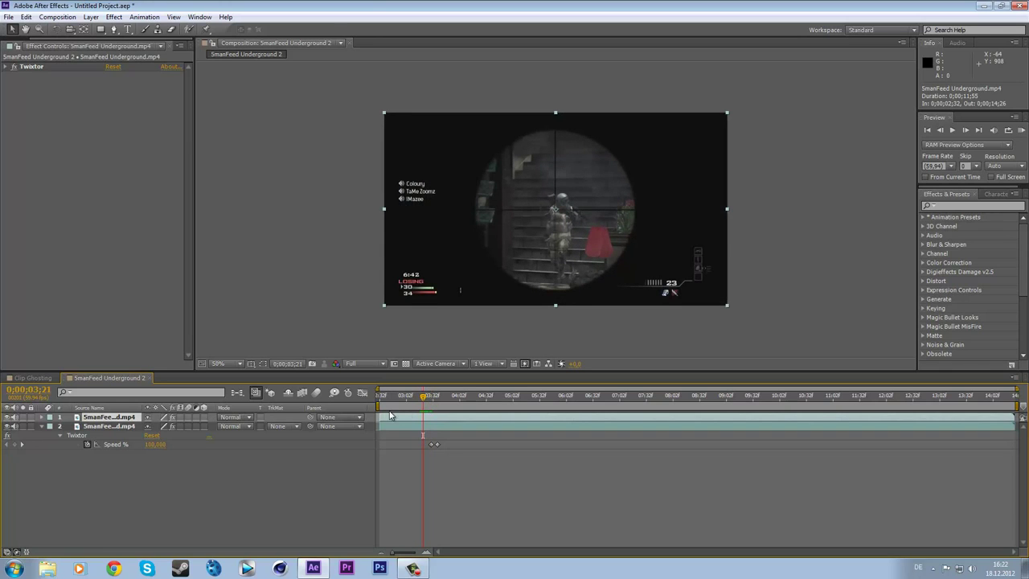
click(940, 129)
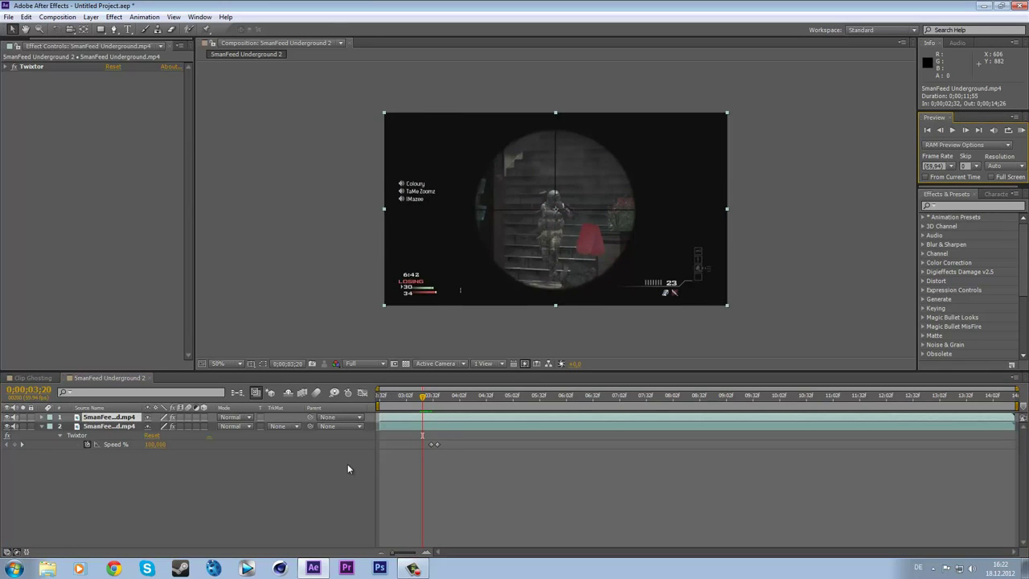
drag(381, 417, 423, 417)
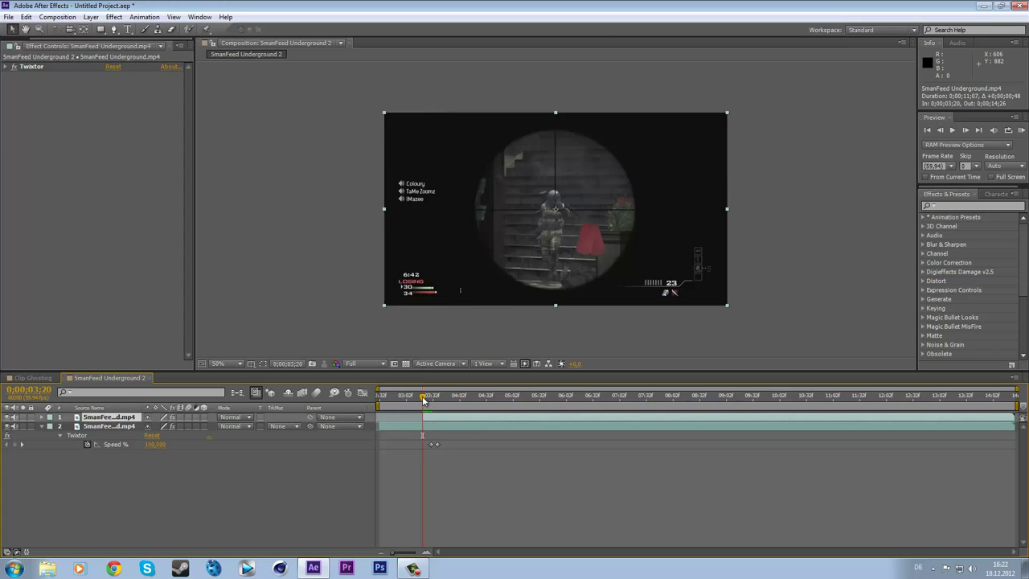
- Trim the top clip's out-point to 0;00;04;09
drag(424, 400, 461, 400)
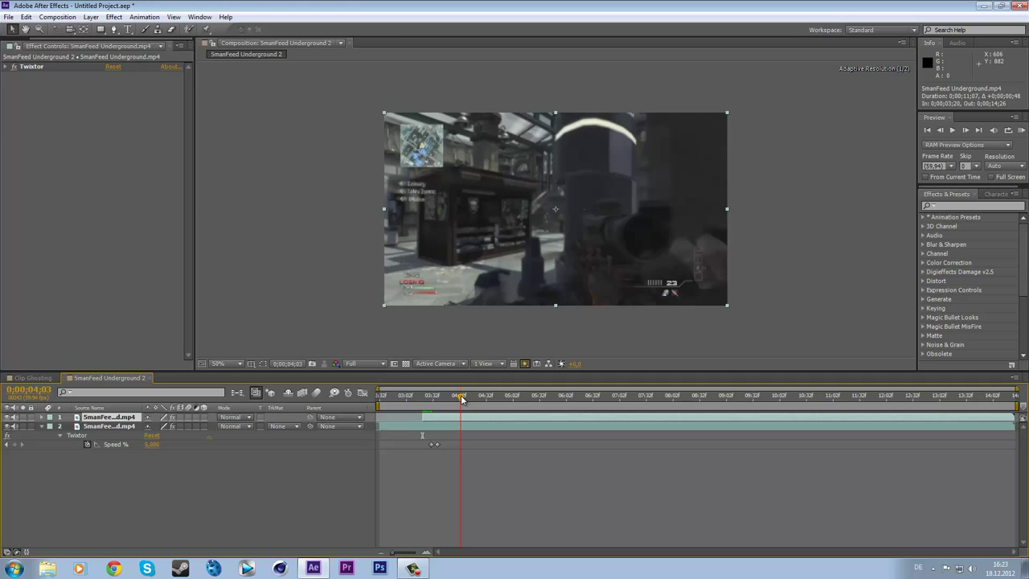
drag(1013, 417, 460, 416)
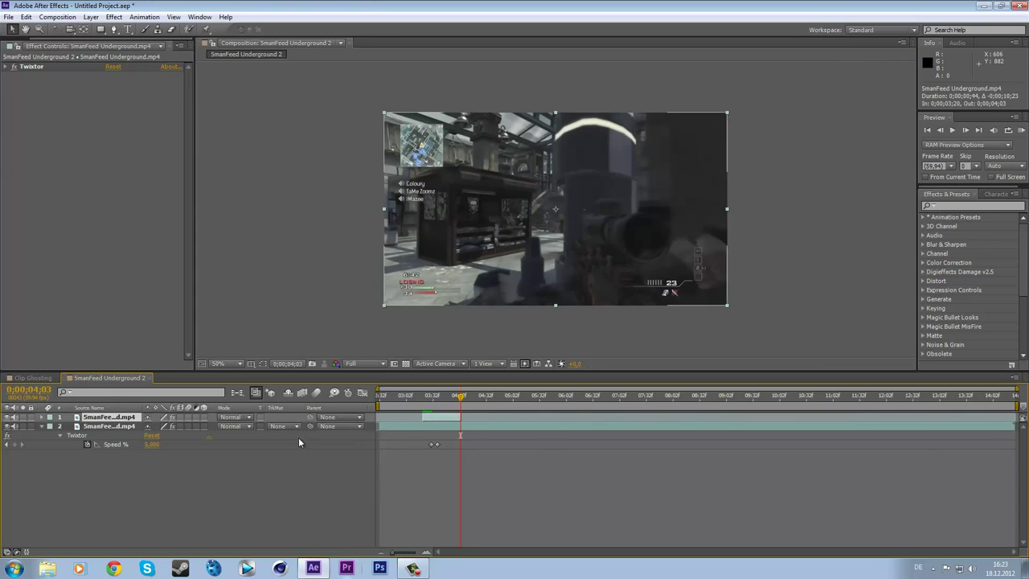
mouse_move(463, 397)
mouse_down()
mouse_move(421, 398)
mouse_move(462, 397)
mouse_move(462, 416)
mouse_move(462, 397)
mouse_up()
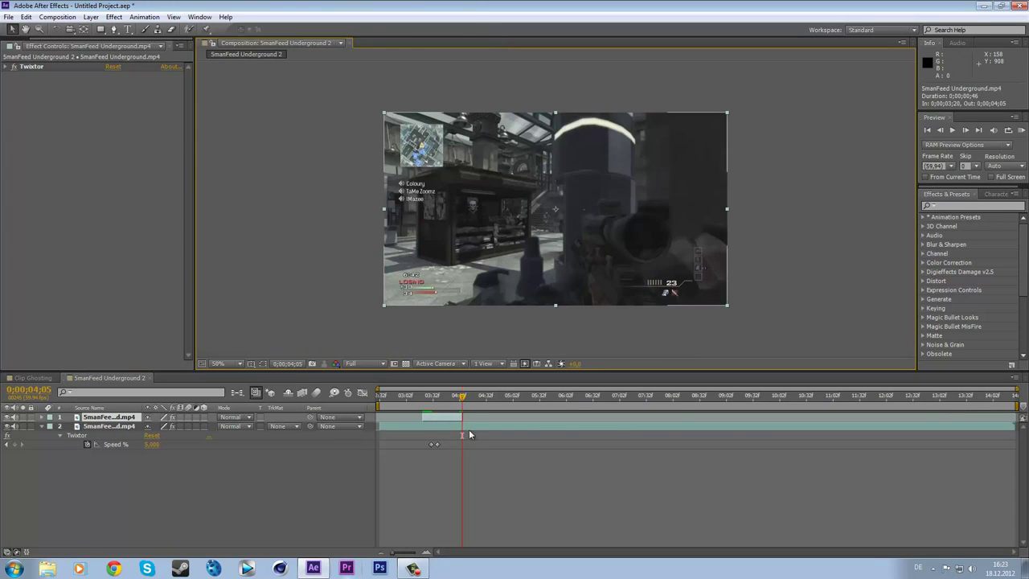
drag(462, 416, 465, 402)
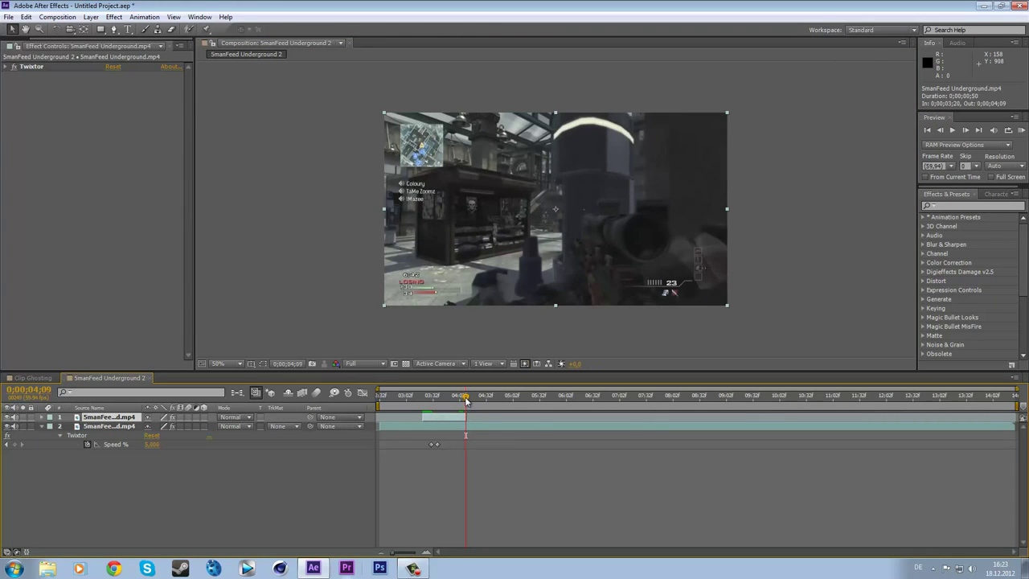
drag(466, 400, 435, 402)
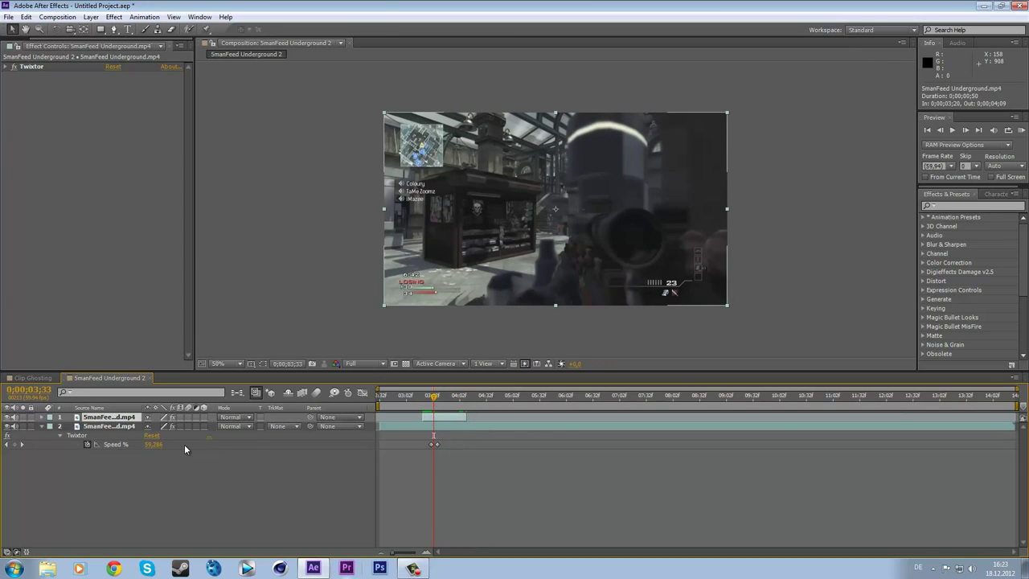
- Set the top layer's blend mode to Screen
key(s)
click(248, 419)
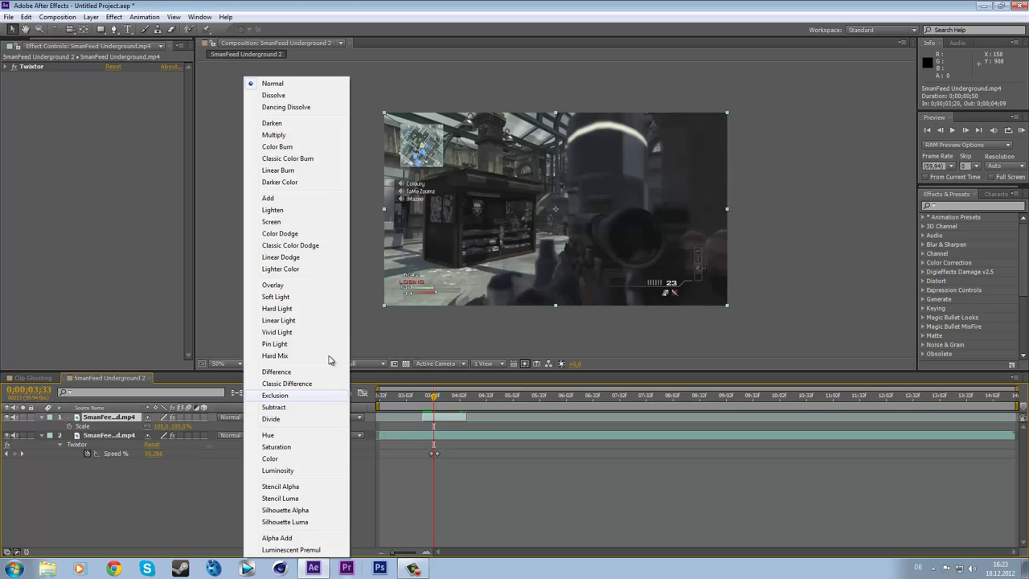
click(273, 224)
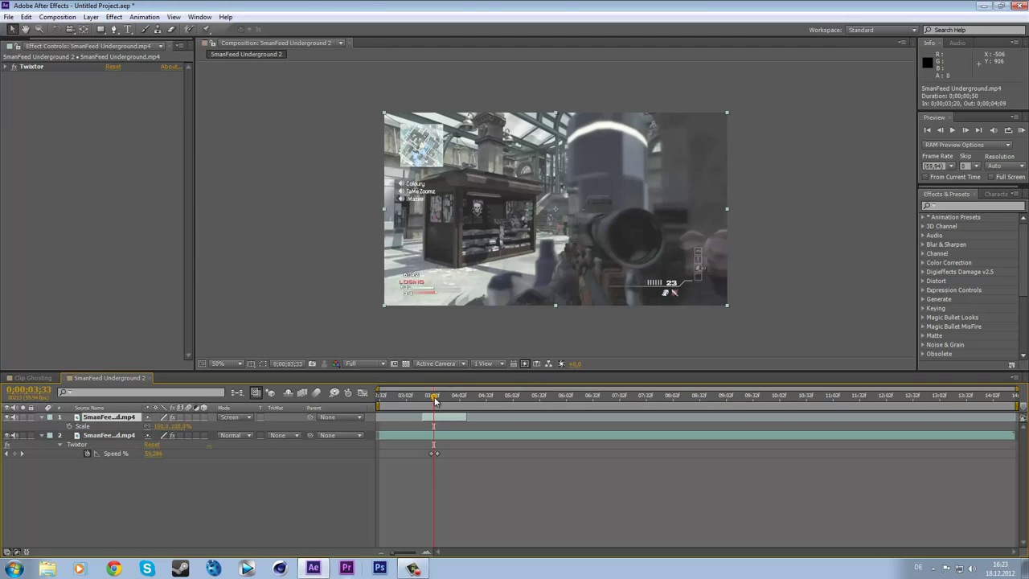
- Keyframe the top layer's Scale up to 200% at 0;00;04;09
drag(434, 400, 464, 400)
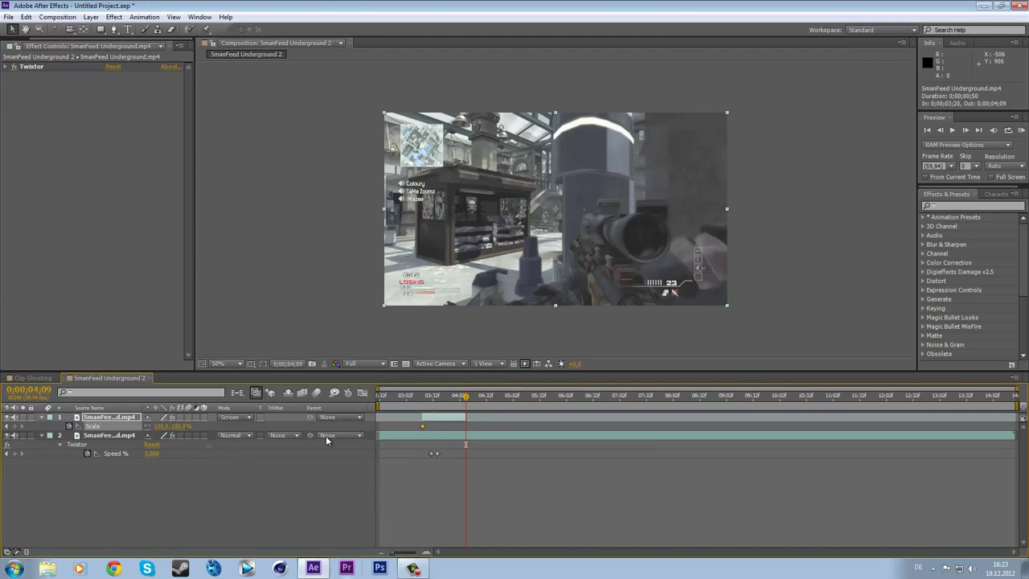
click(181, 426)
text(200)
key(Return)
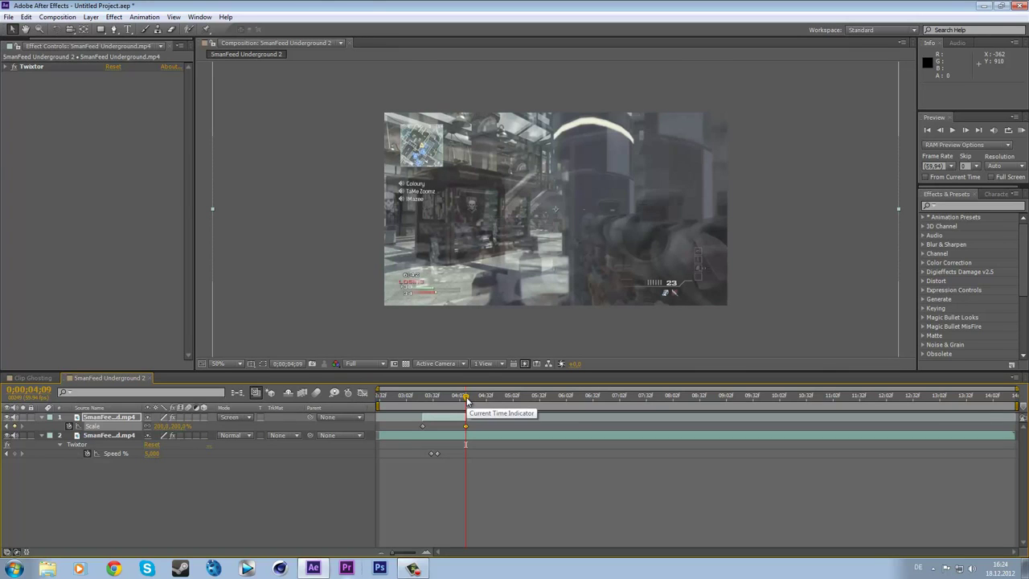
mouse_move(466, 402)
mouse_down()
mouse_move(428, 402)
mouse_move(473, 400)
mouse_move(446, 400)
mouse_up()
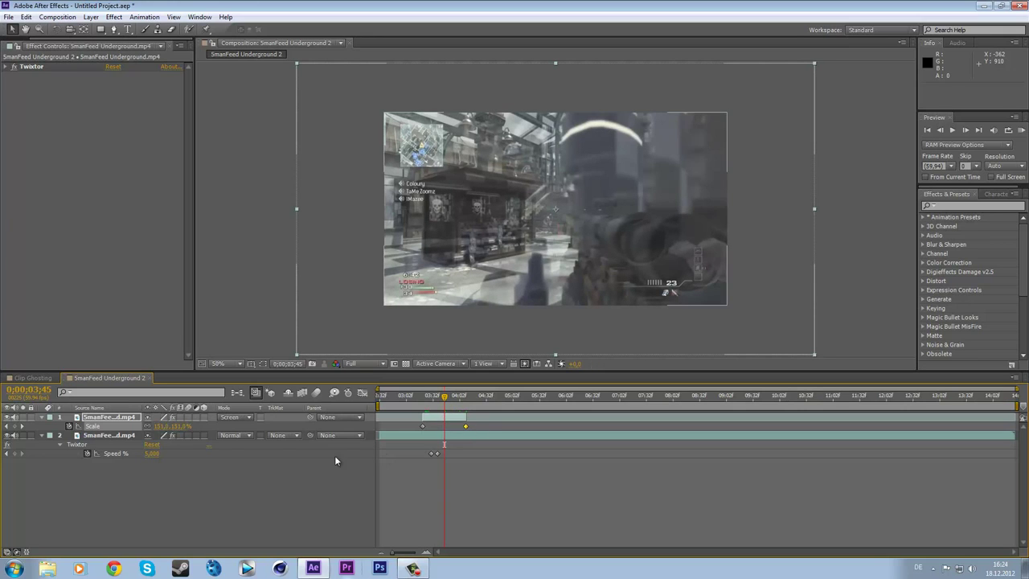
- Keyframe the top layer's Opacity fading from 100% to 0% at 0;00;04;09
click(109, 417)
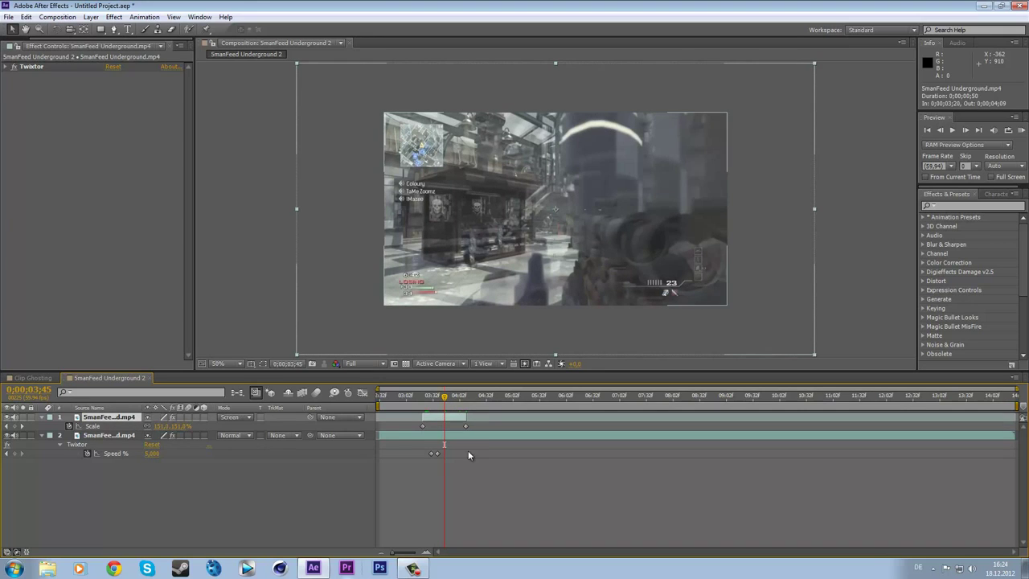
key(t)
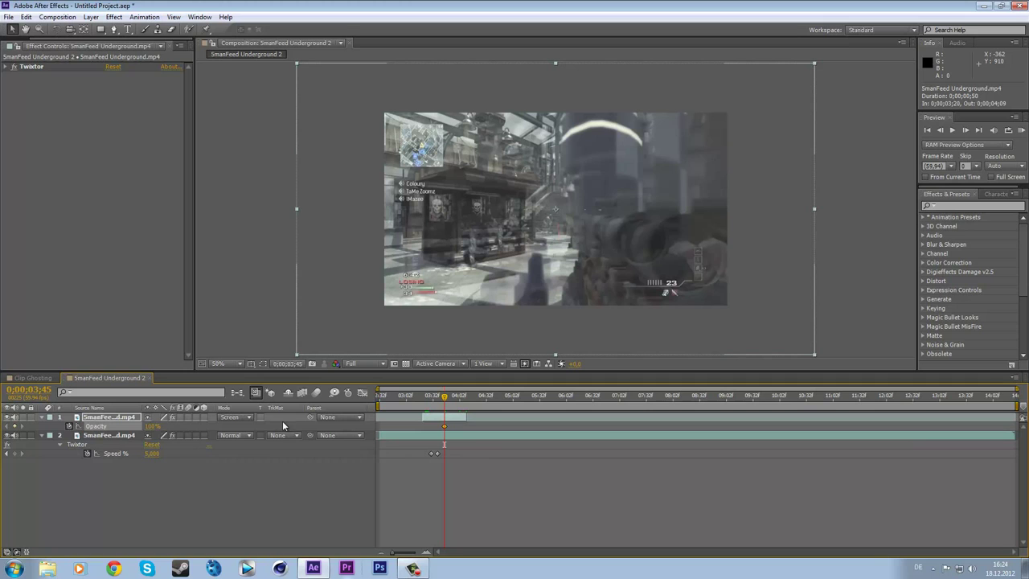
drag(443, 399, 454, 400)
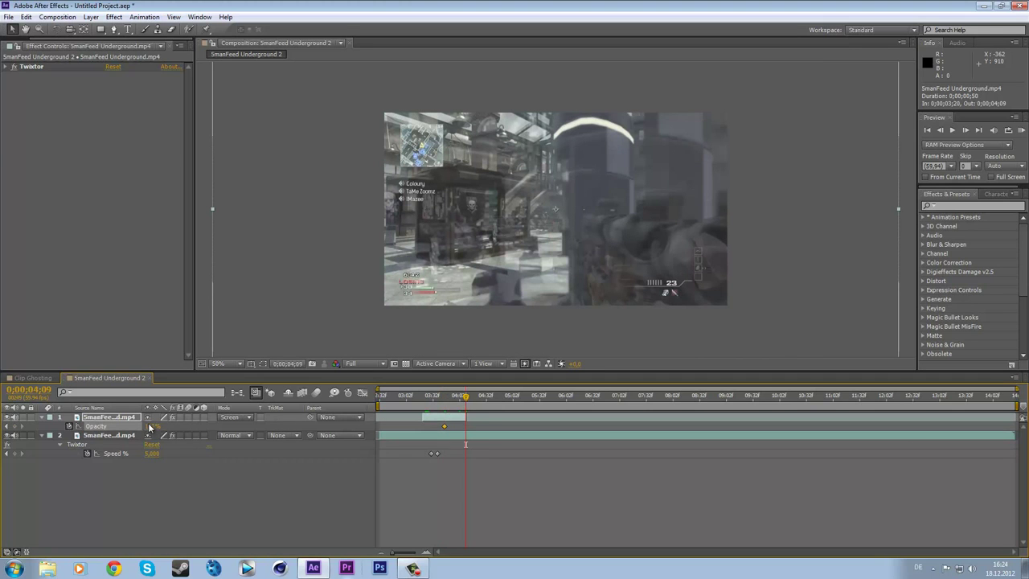
key(Return)
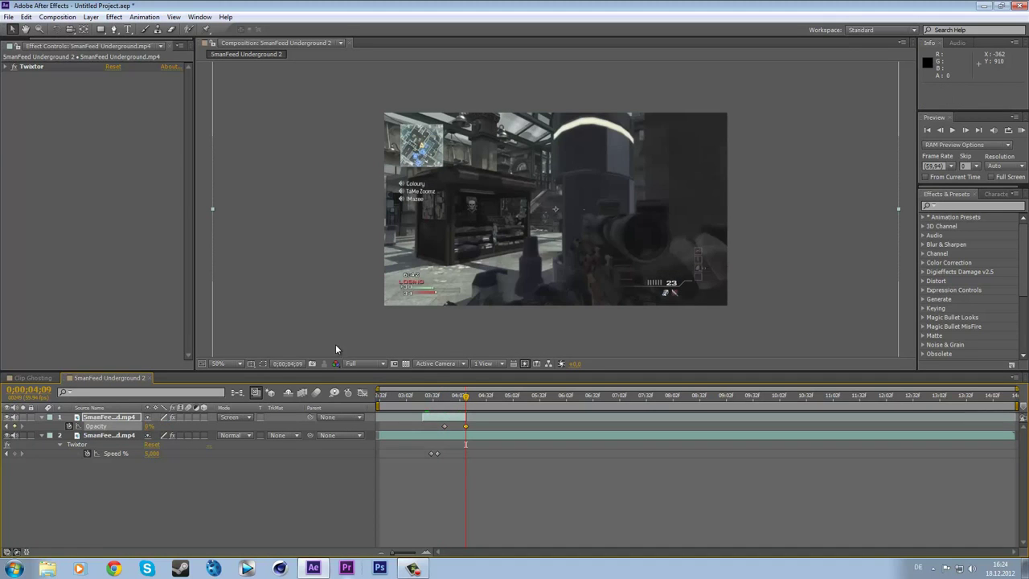
drag(465, 398, 422, 410)
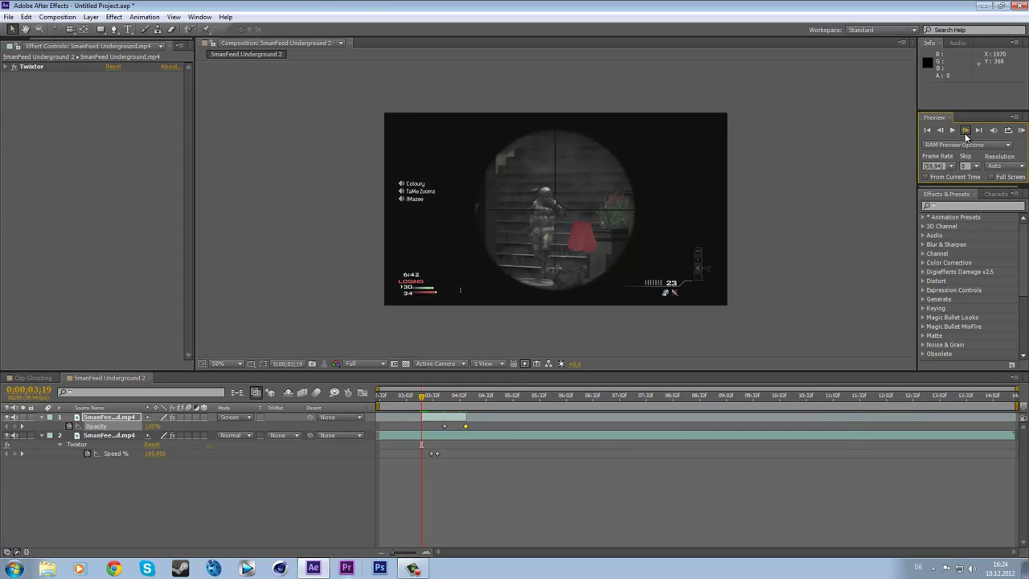
- Apply the Levels effect to the top layer
click(964, 206)
text(levels)
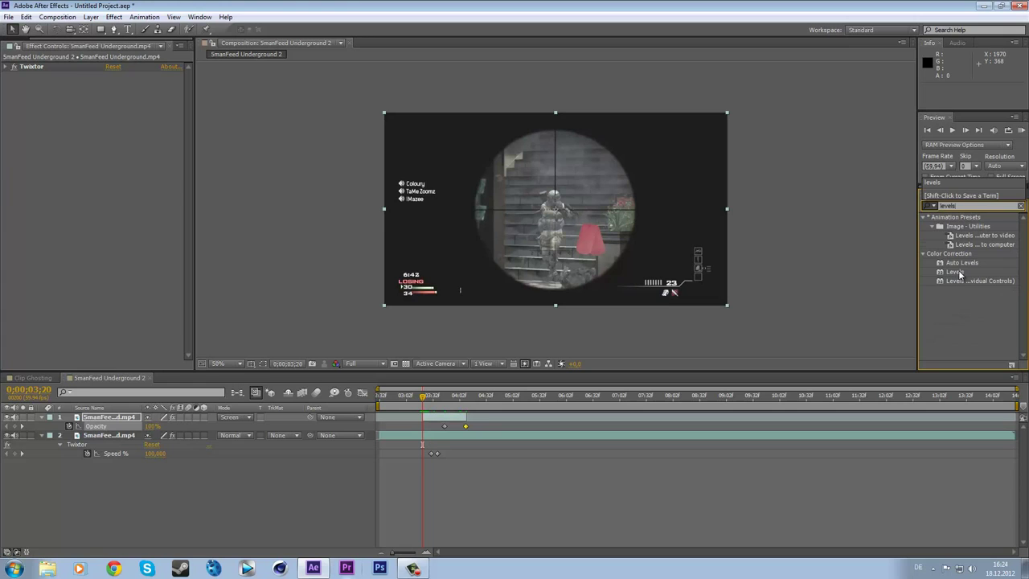
double_click(957, 271)
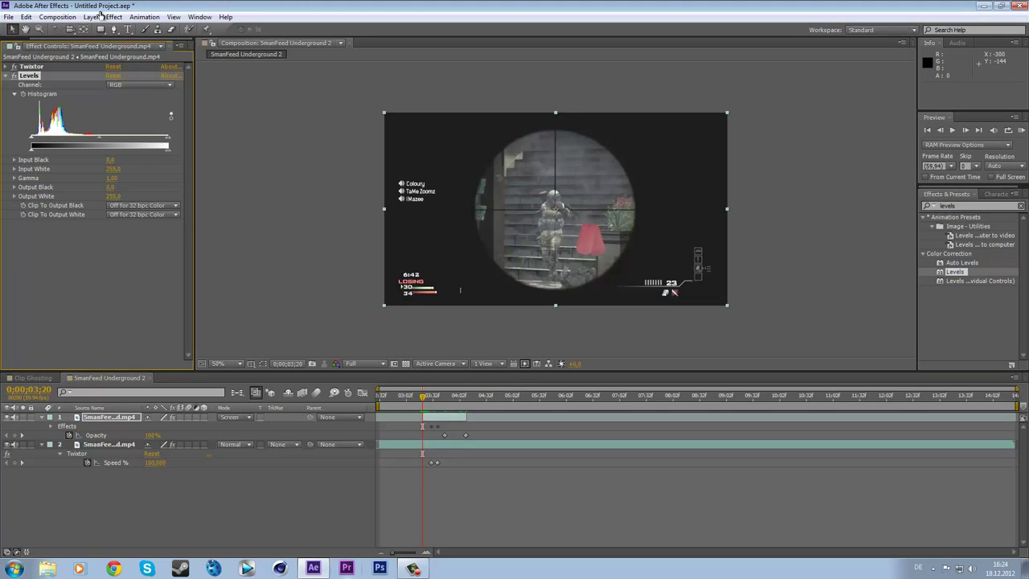
- Set Levels Output White to 0 and preview the composition
click(114, 197)
text(0)
key(Return)
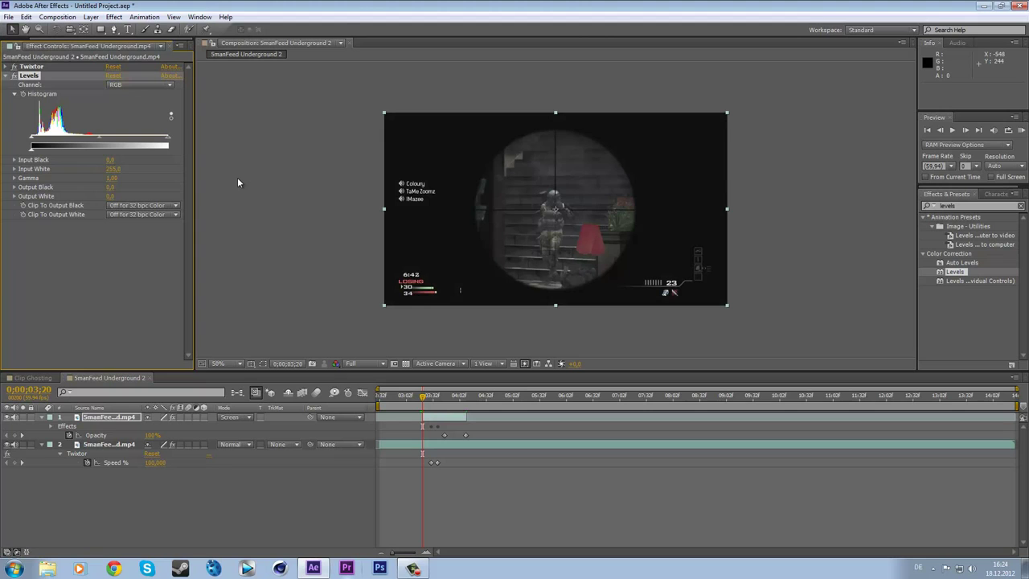
click(964, 128)
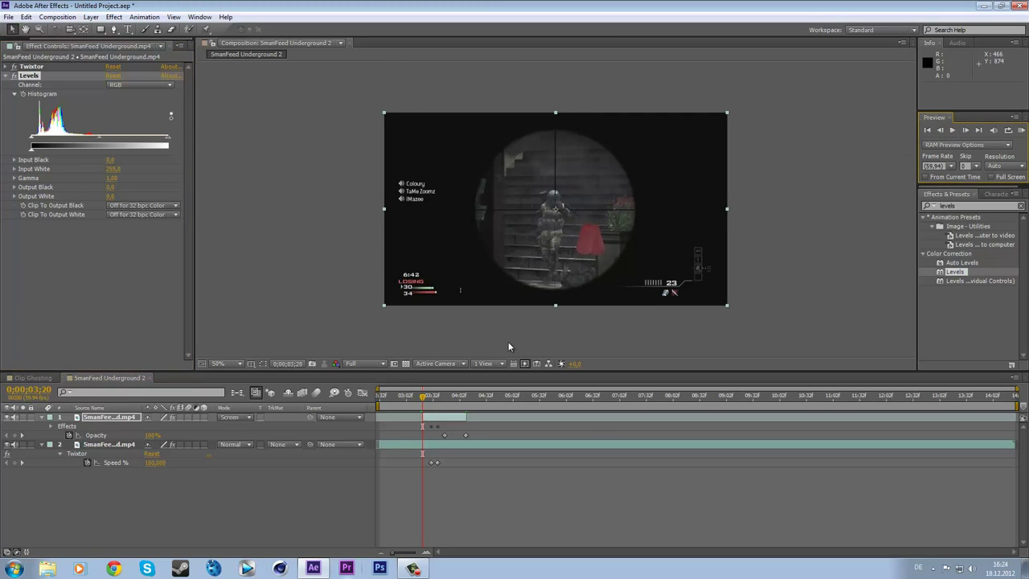
drag(423, 397, 443, 397)
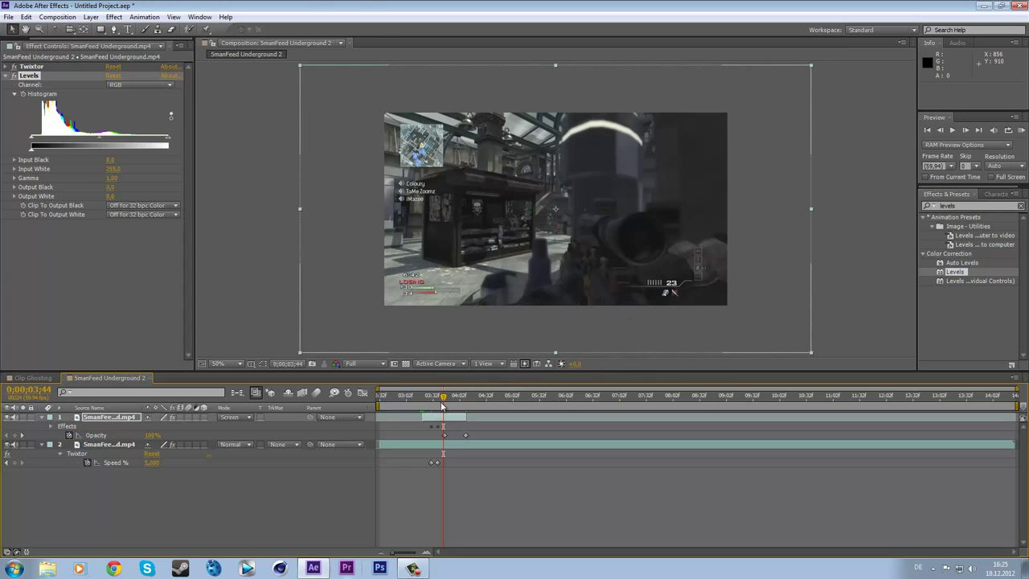
- Ramp Levels Output White from 0 at 0;00;03;20 to 255 at 0;00;03;24
drag(444, 402, 422, 407)
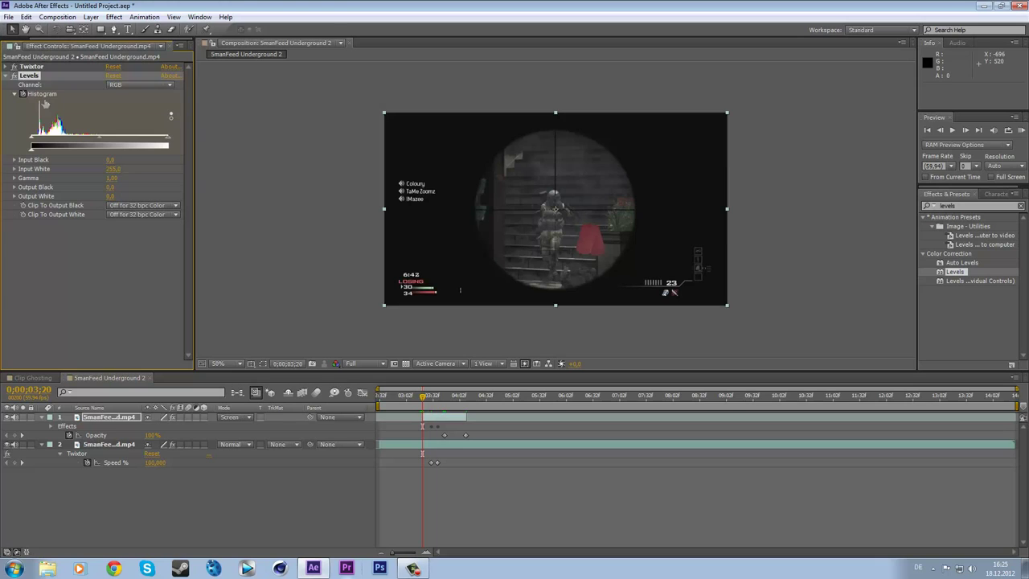
click(341, 253)
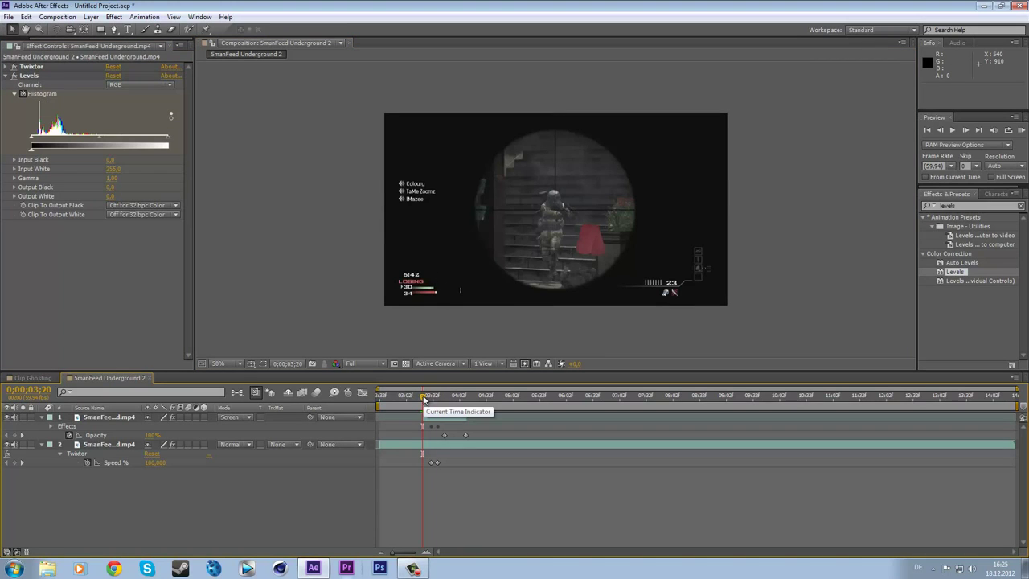
drag(424, 397, 428, 399)
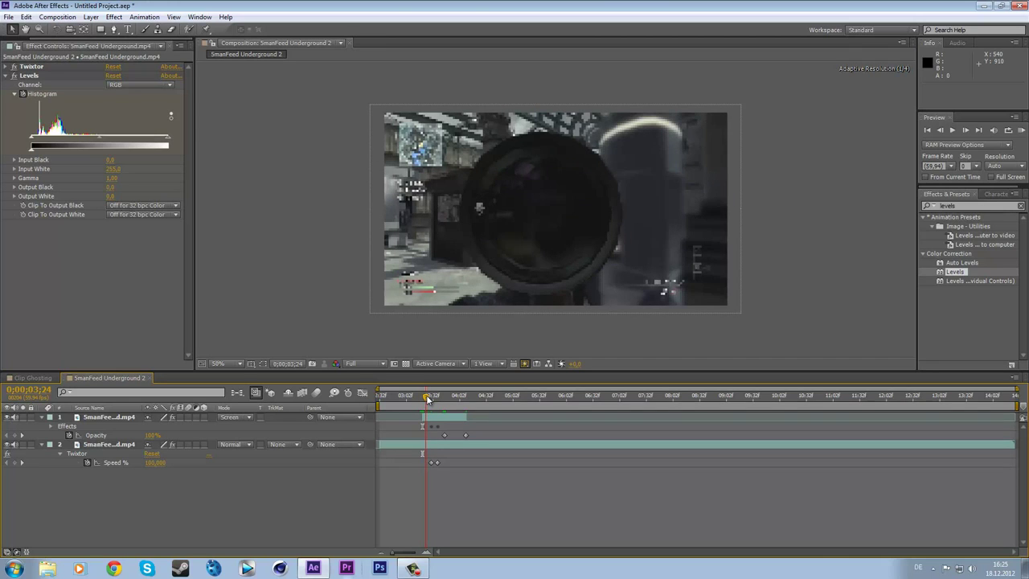
drag(114, 196, 162, 192)
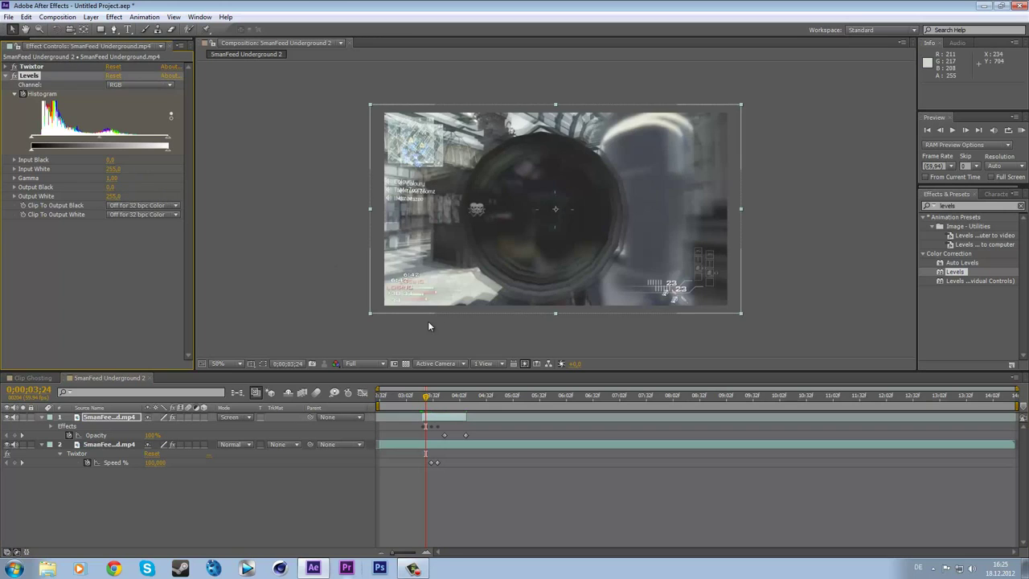
click(422, 398)
click(424, 398)
drag(424, 400, 424, 399)
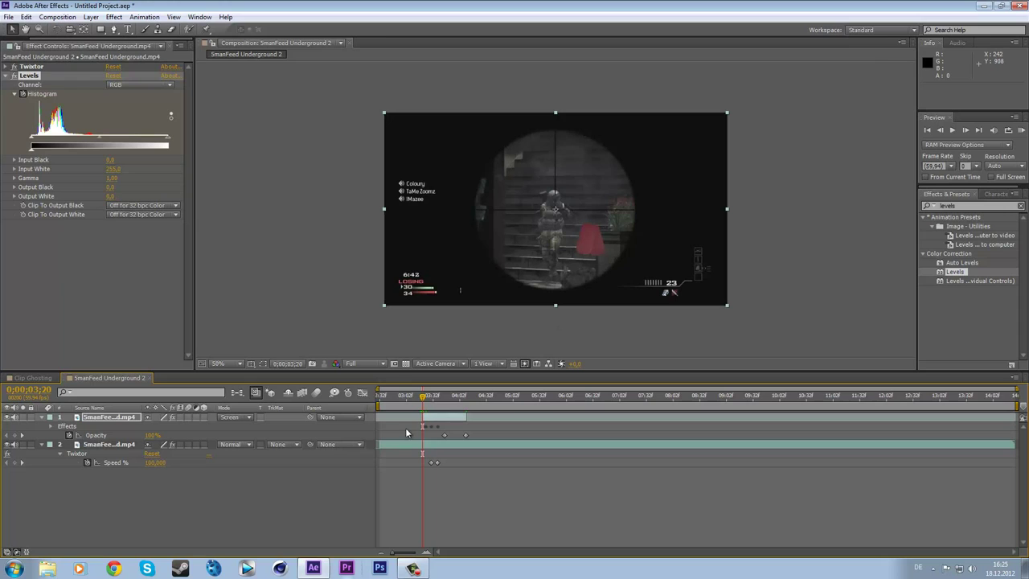
- Keyframe the ghost layer's Opacity at 0% on its first frame
click(114, 417)
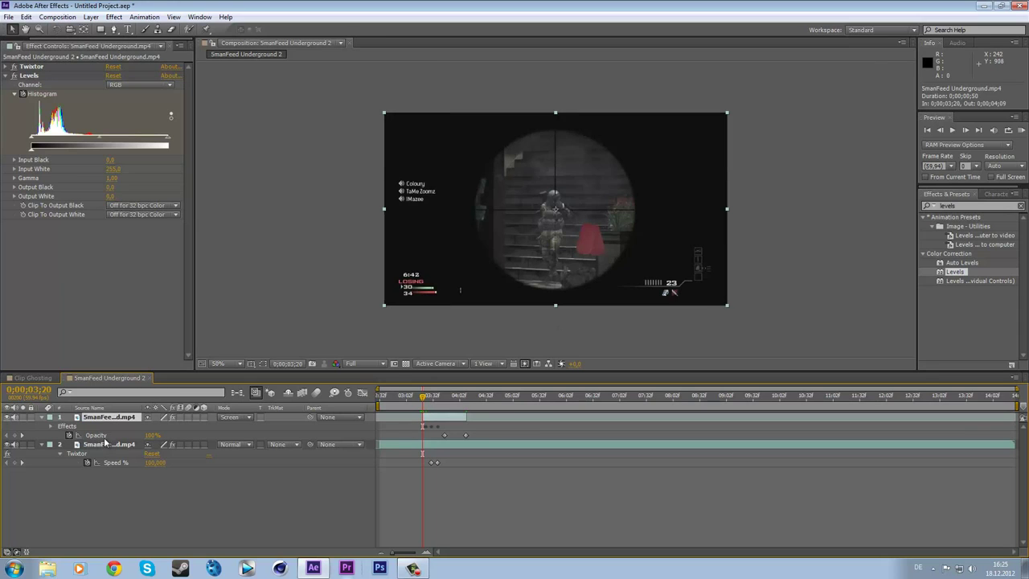
click(14, 435)
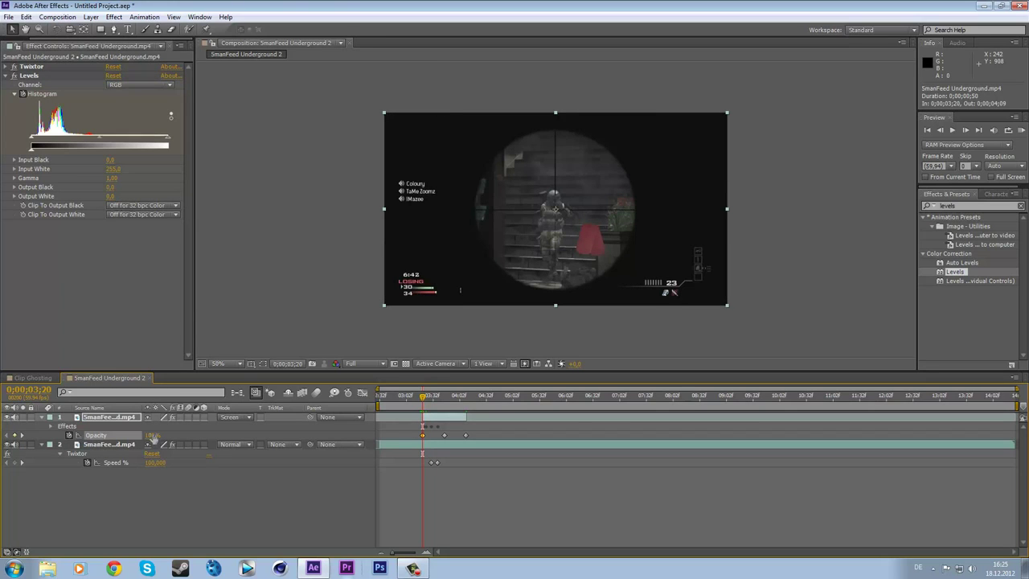
drag(152, 436, 96, 437)
- Four frames later, raise the ghost layer's Opacity to about 30%
click(966, 130)
click(965, 130)
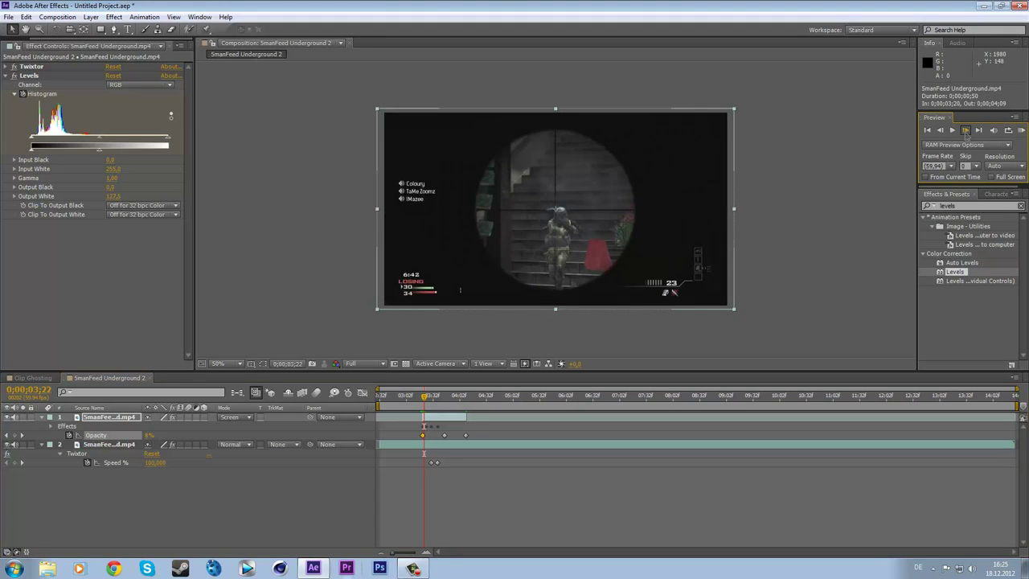
click(966, 130)
click(966, 133)
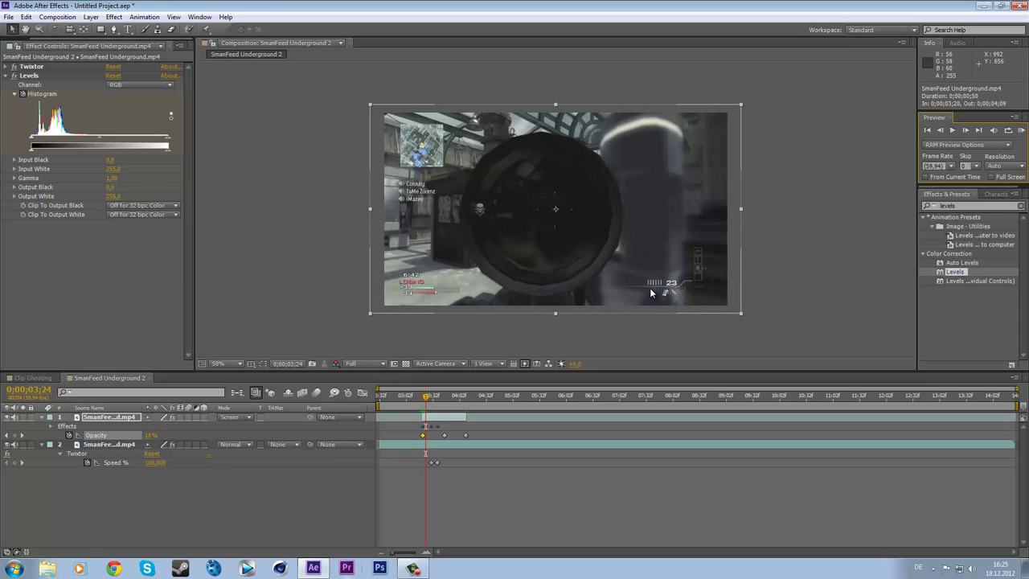
drag(149, 435, 173, 435)
drag(428, 396, 395, 398)
click(1021, 130)
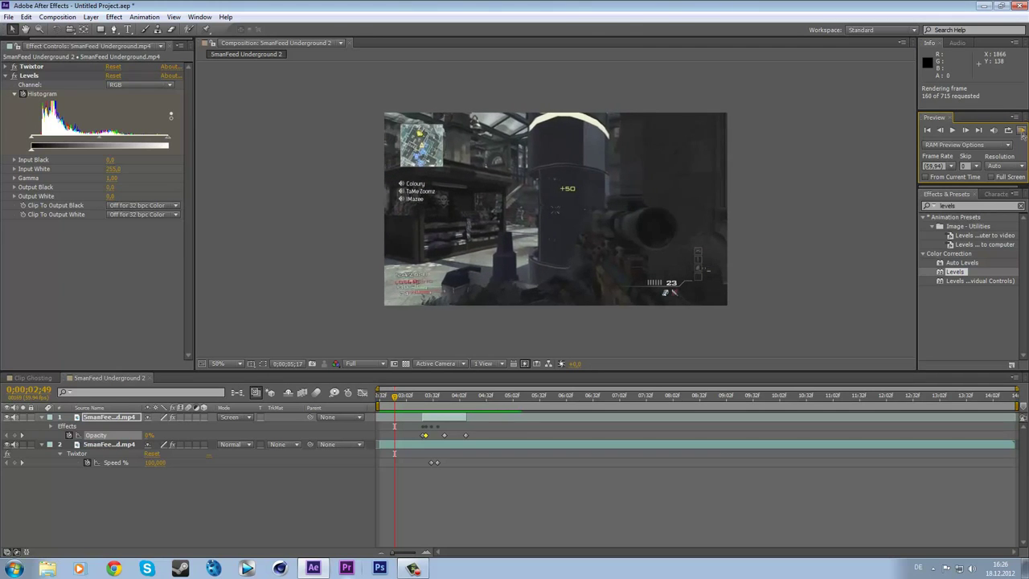
click(1011, 138)
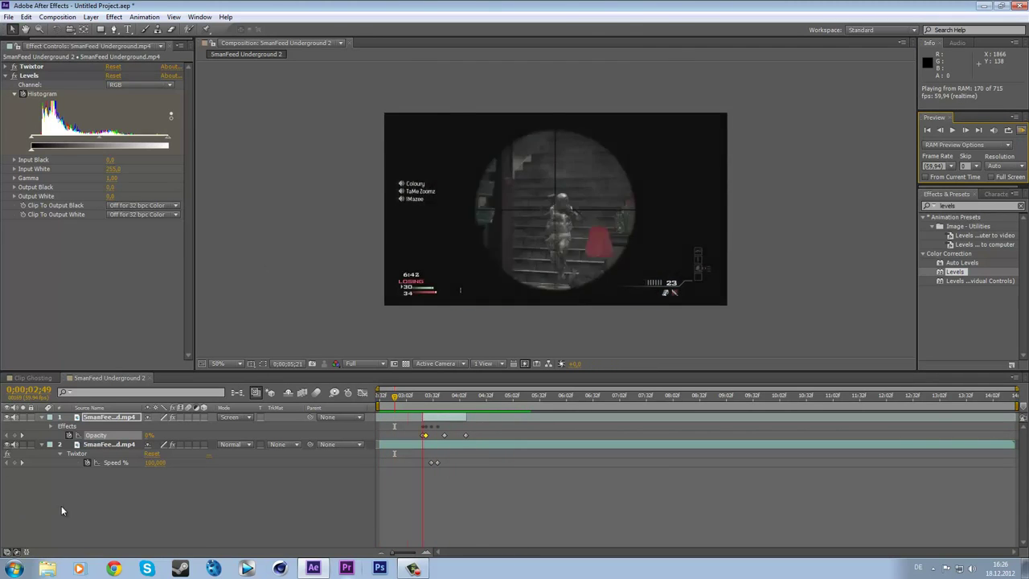
click(17, 452)
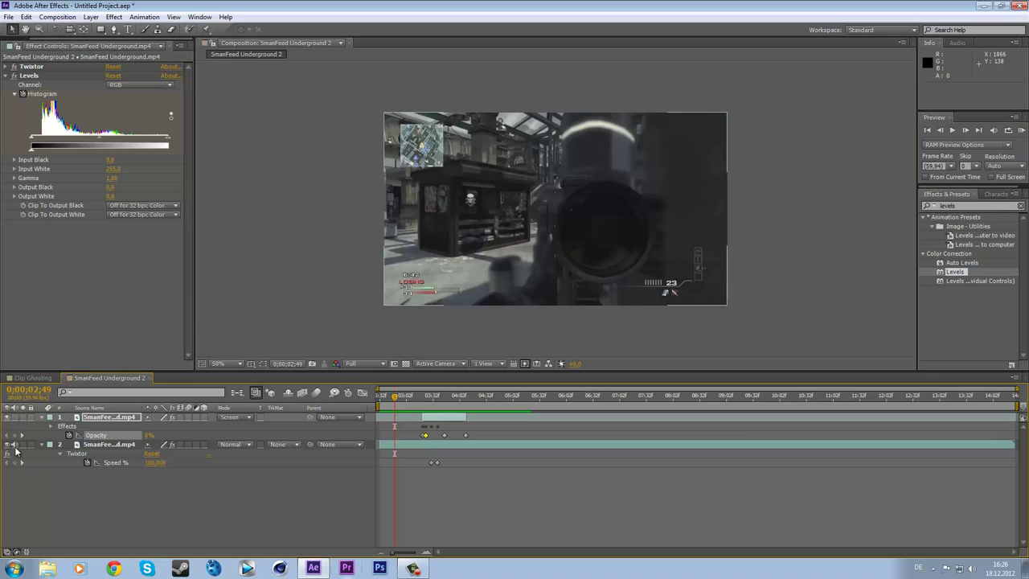
click(1021, 130)
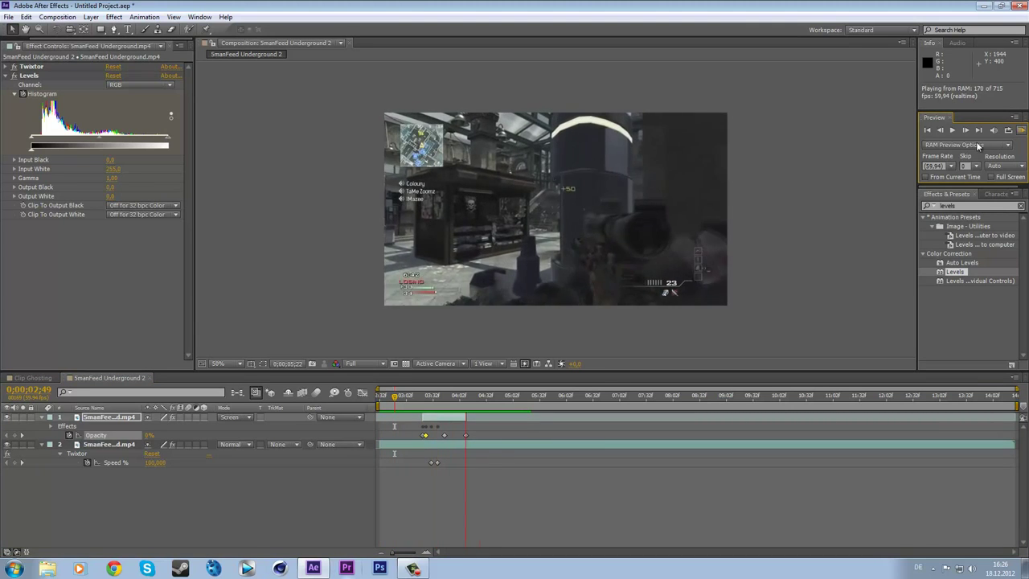
click(432, 482)
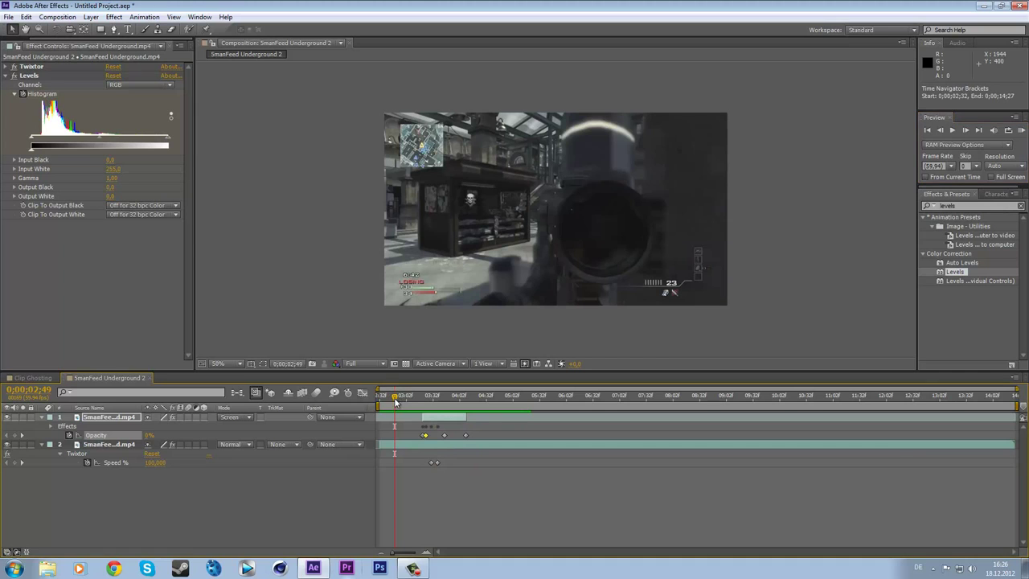
drag(402, 402, 445, 408)
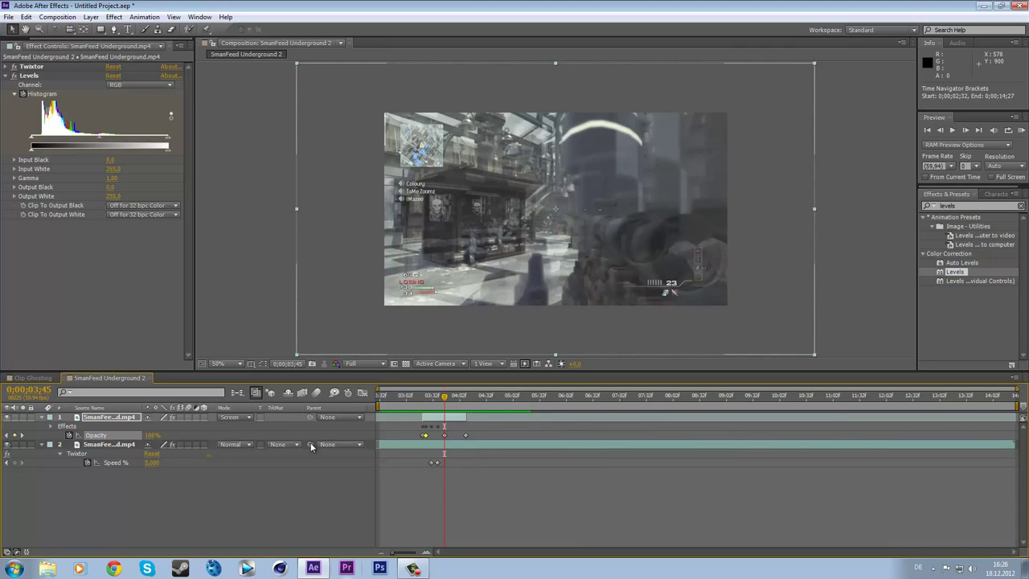
- Move the ghost layer's later Opacity keyframe earlier to 0;00;03;42 and RAM-preview the fade-out
mouse_move(444, 435)
mouse_down()
mouse_move(470, 441)
mouse_move(445, 441)
mouse_up()
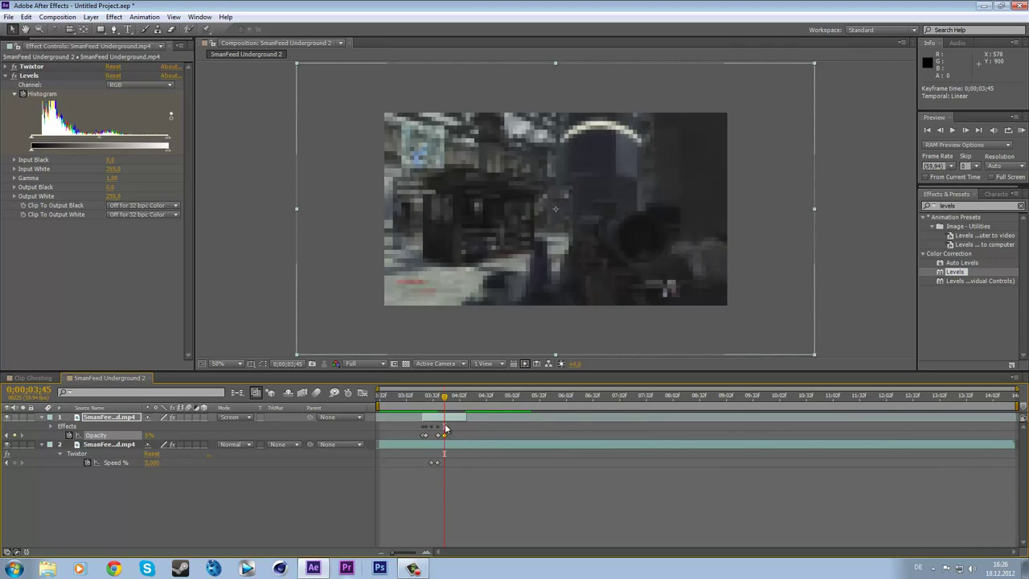
click(1019, 130)
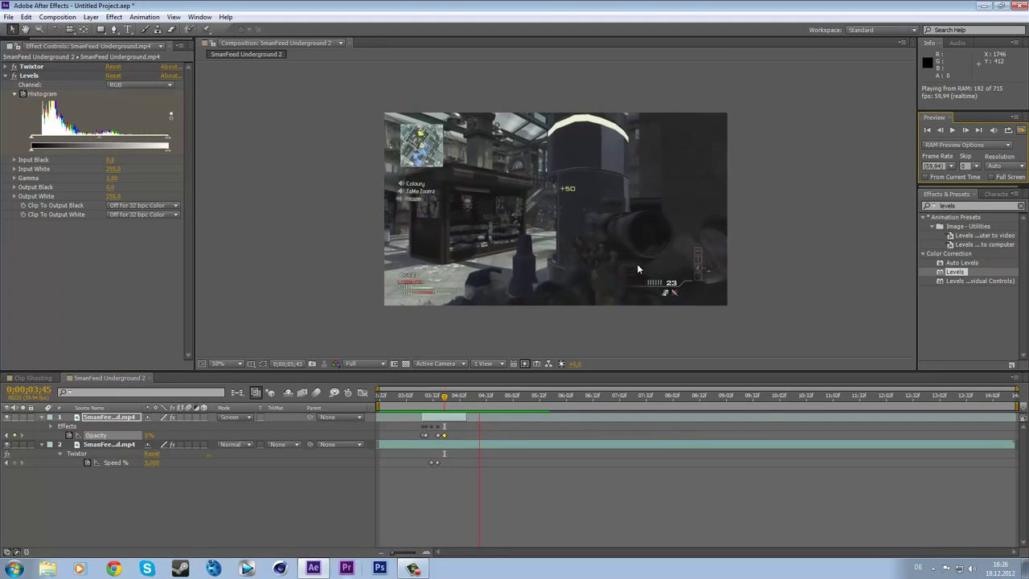
click(442, 436)
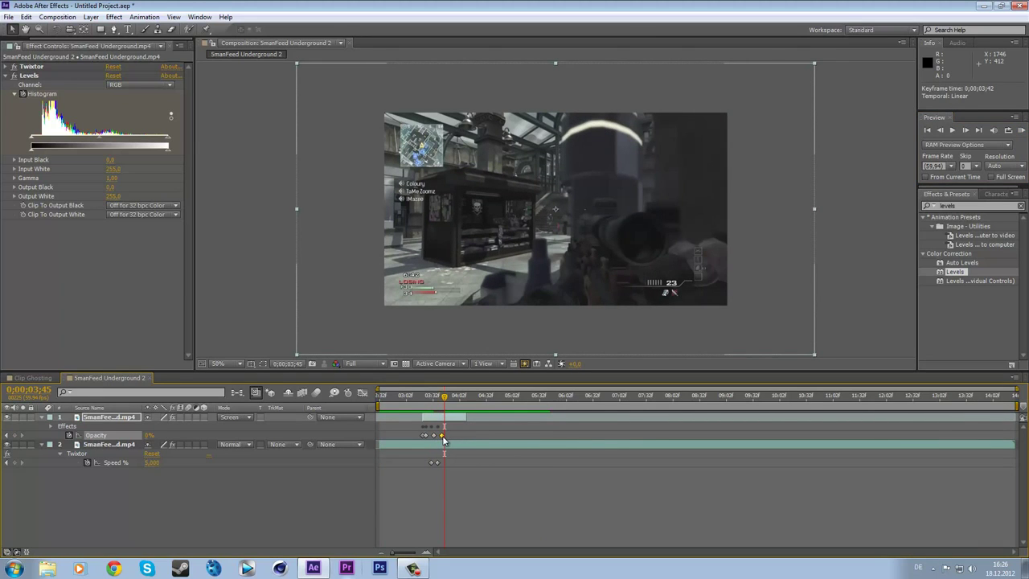
click(1022, 131)
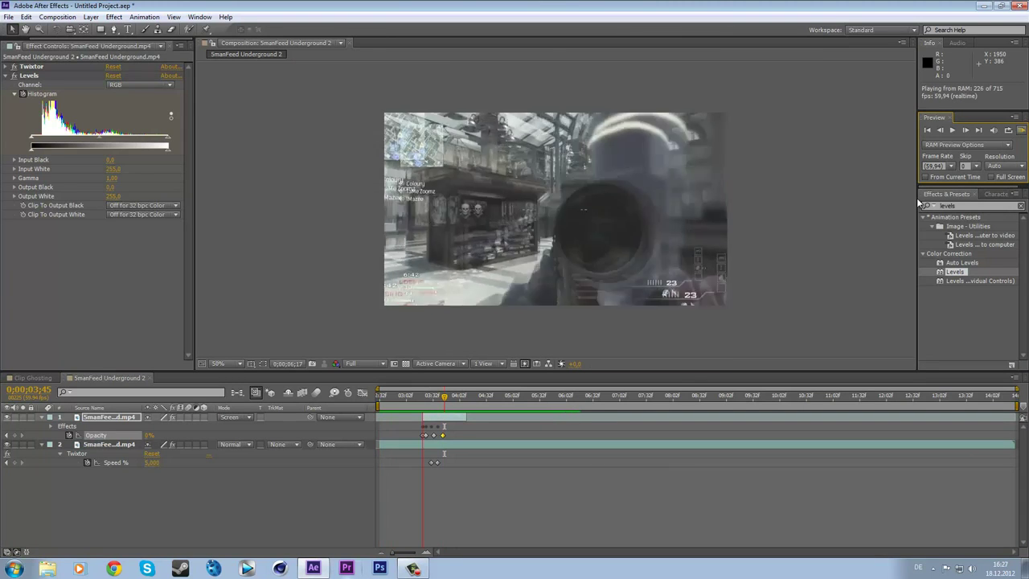
mouse_move(443, 397)
mouse_down()
mouse_move(418, 402)
mouse_move(442, 400)
mouse_up()
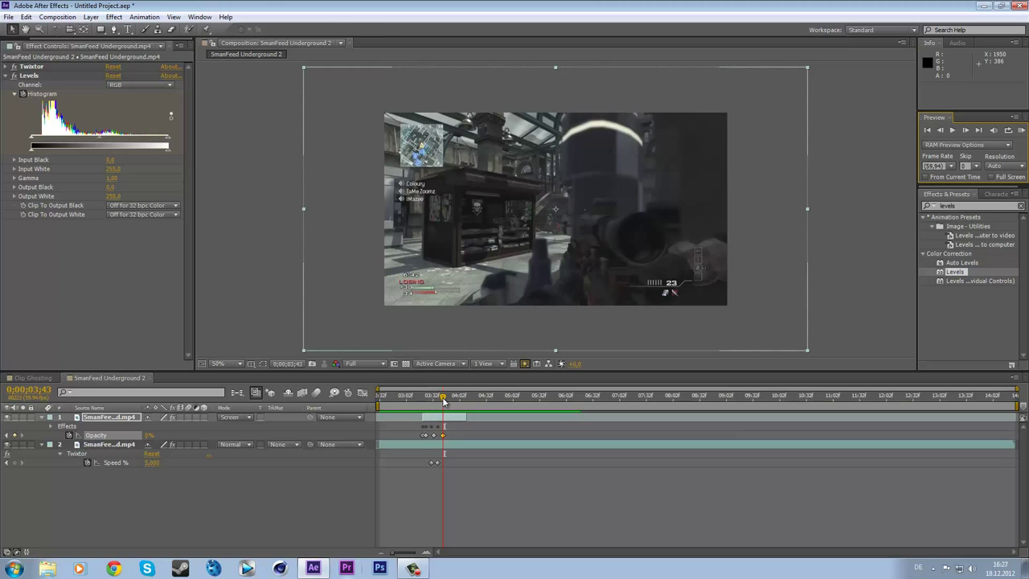
drag(443, 401, 443, 402)
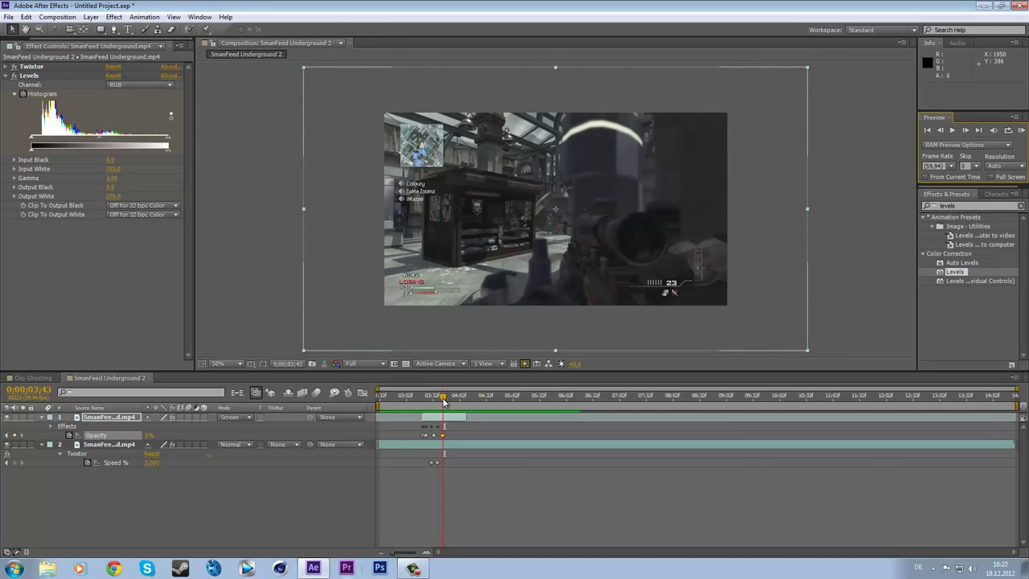
click(413, 569)
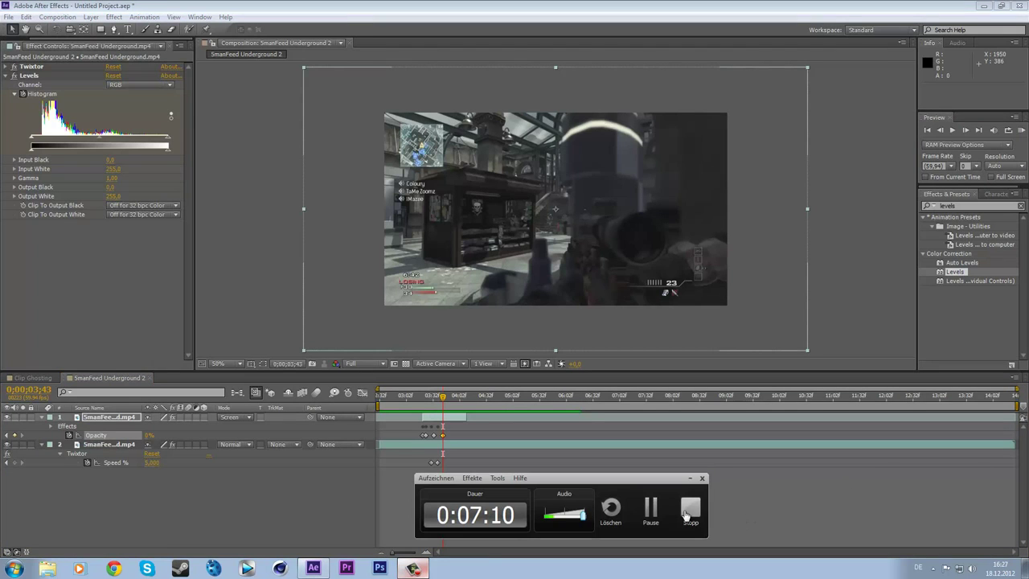